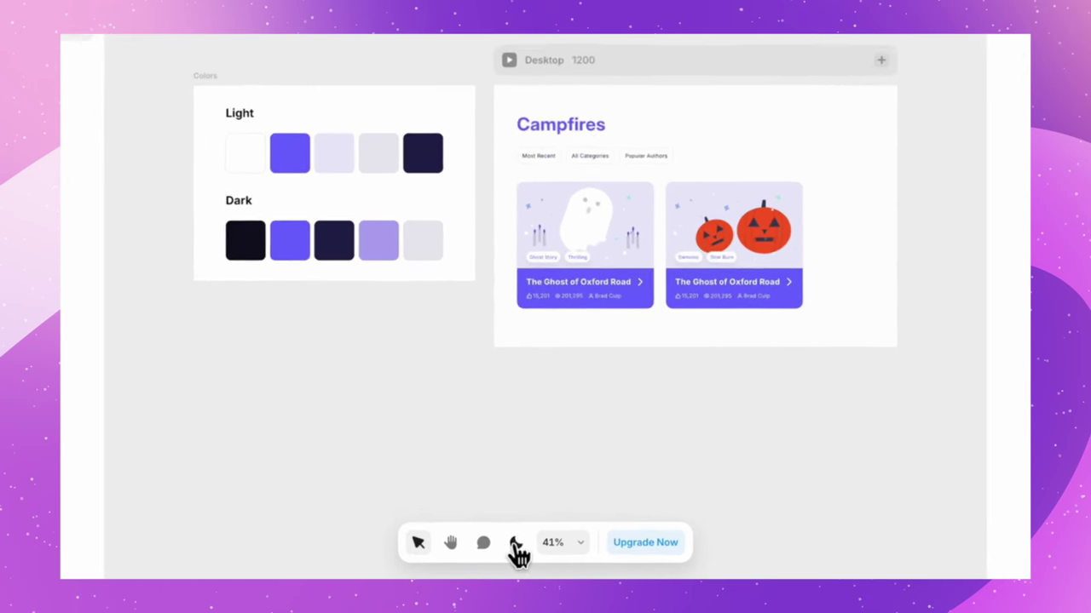
# Step: Preview the canvas in dark and light themes and fit both frames into view
pyautogui.click(523, 552)
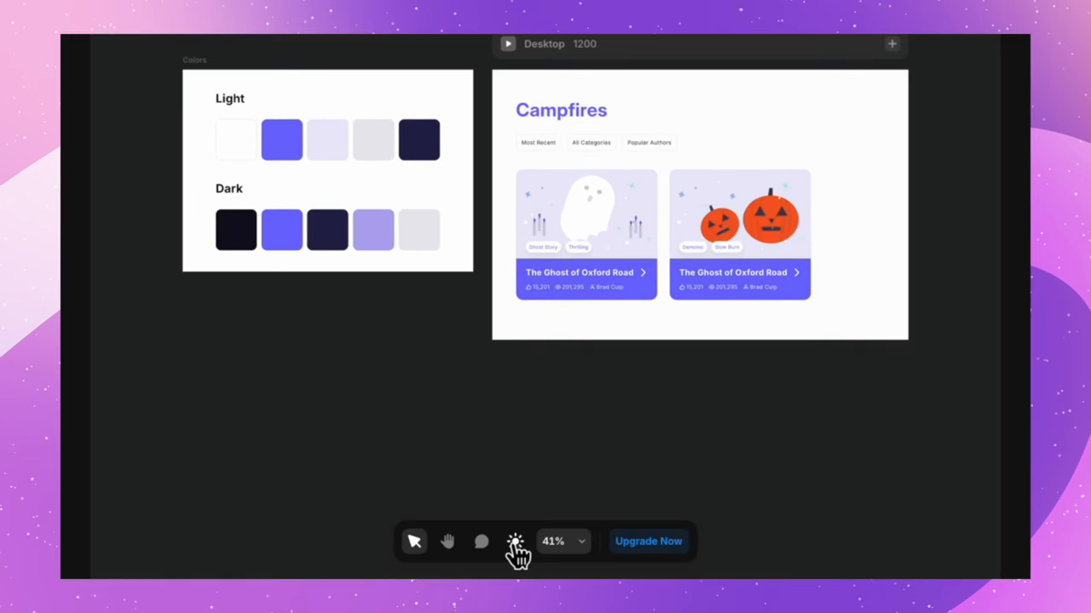
pyautogui.click(515, 545)
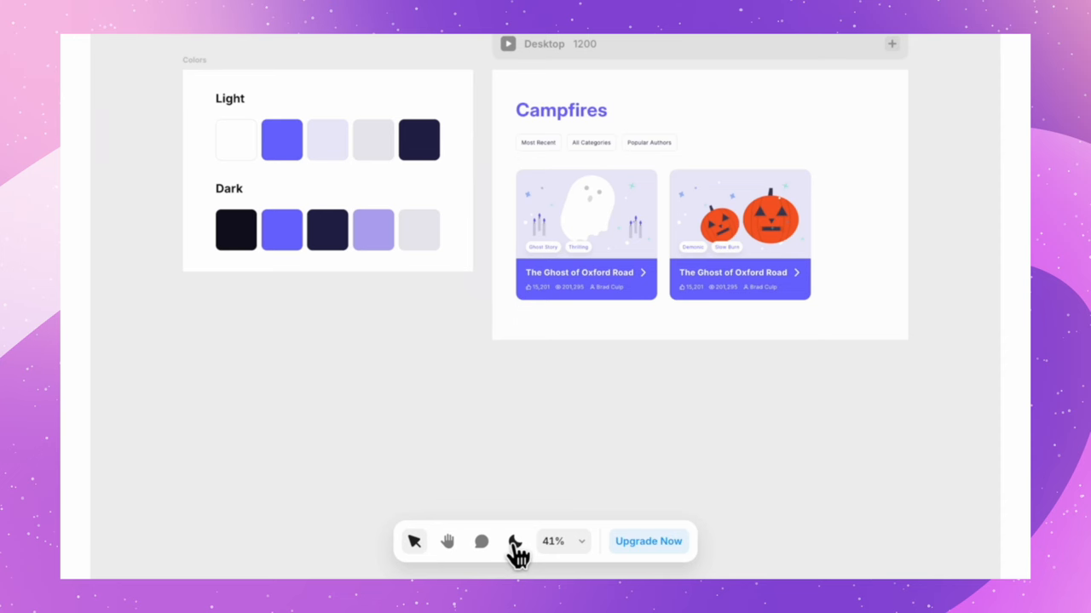
pyautogui.click(515, 545)
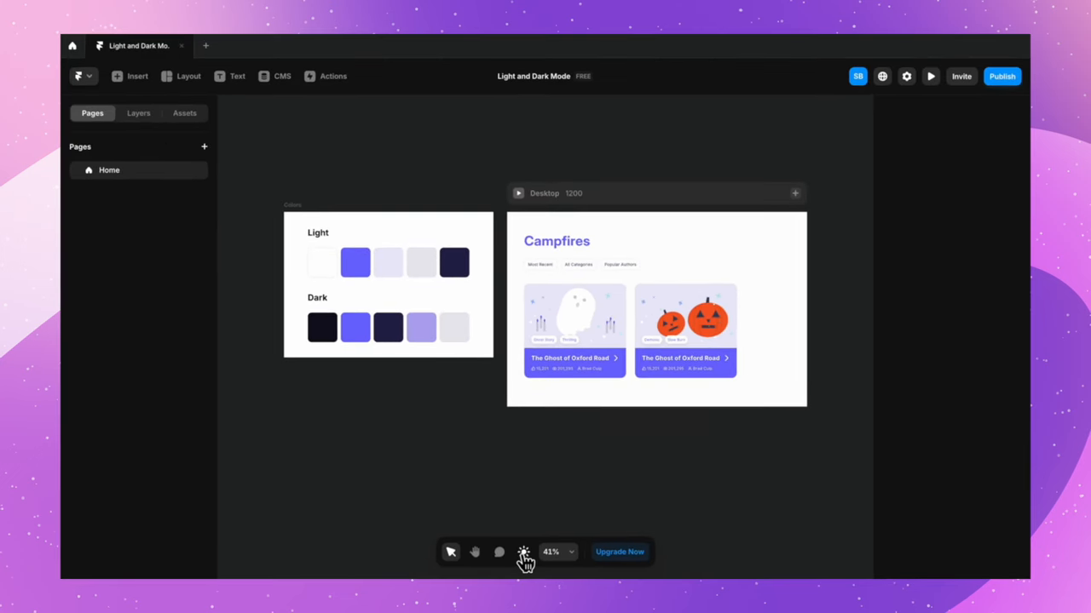
pyautogui.click(523, 553)
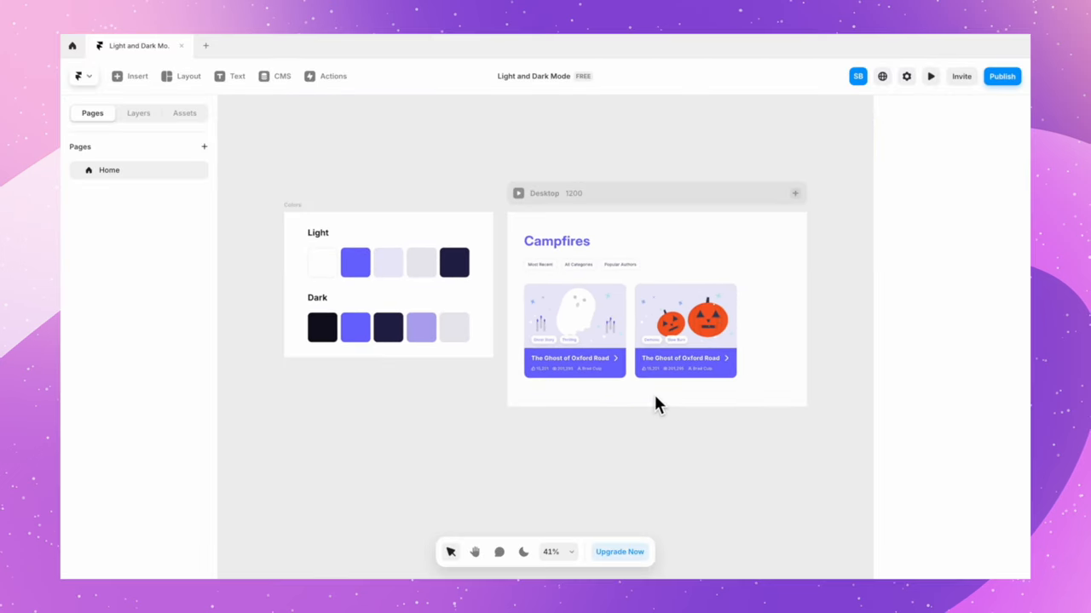
pyautogui.scroll(3, 653, 390)
pyautogui.scroll(2, 653, 390)
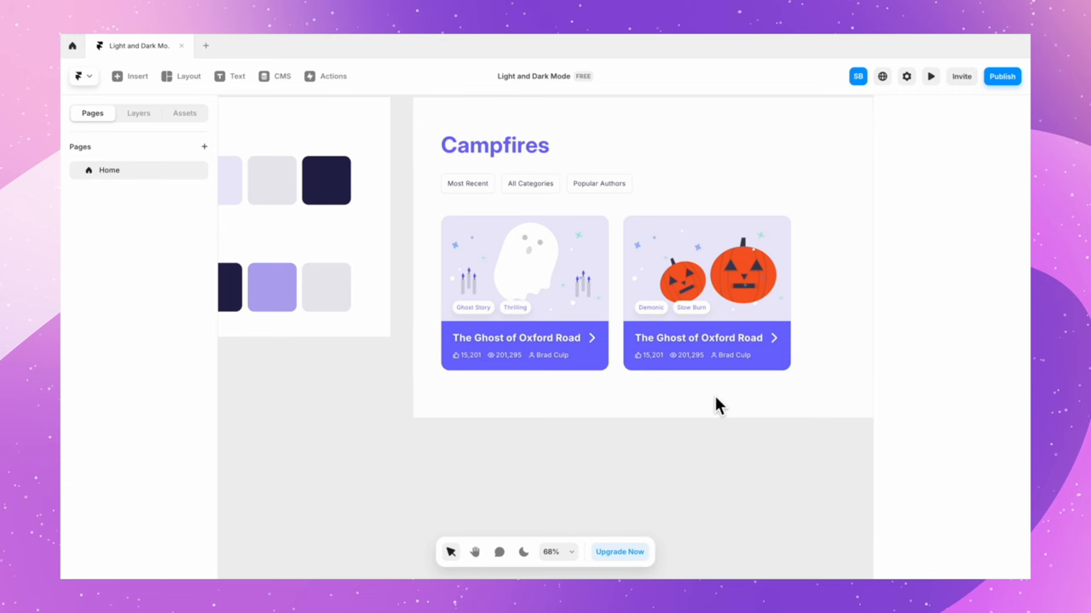
pyautogui.hotkey('shift', '1')
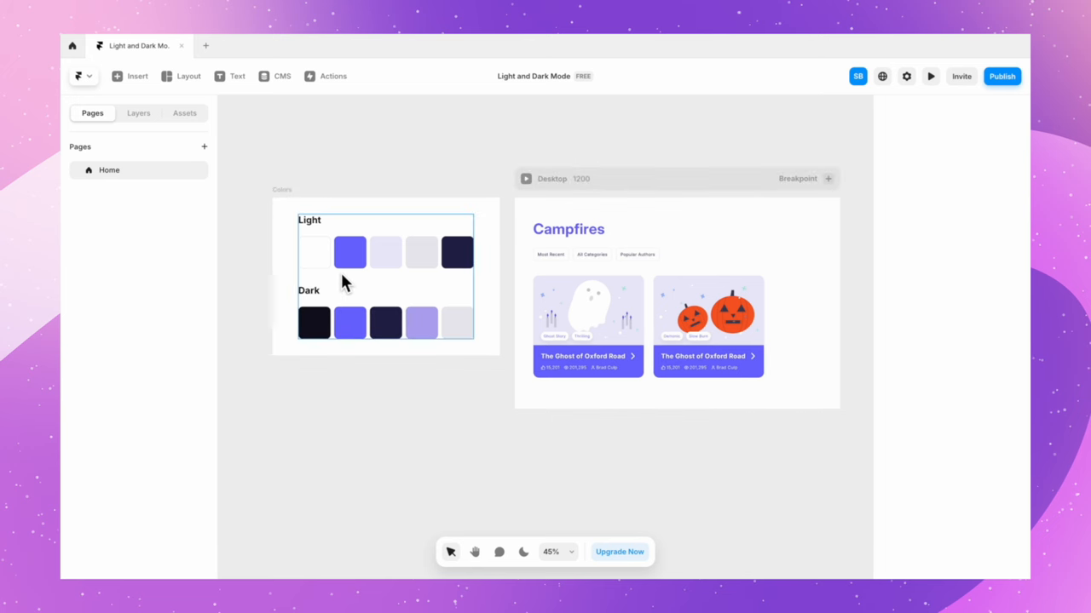
pyautogui.keyDown('ctrl'); pyautogui.scroll(3, 340, 271); pyautogui.keyUp('ctrl')
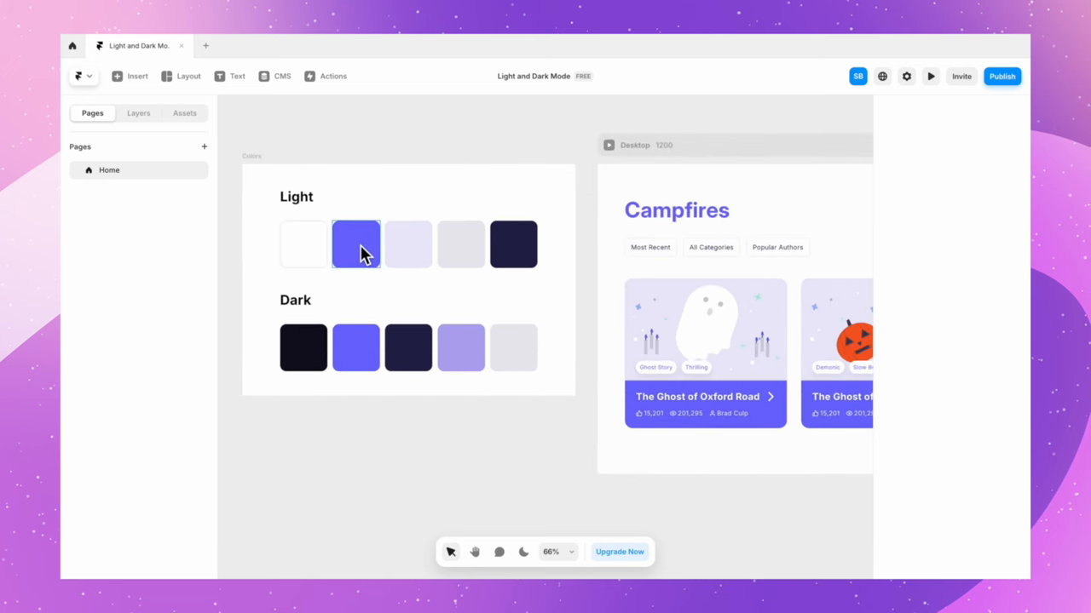
pyautogui.keyDown('ctrl'); pyautogui.scroll(-2, 693, 346); pyautogui.keyUp('ctrl')
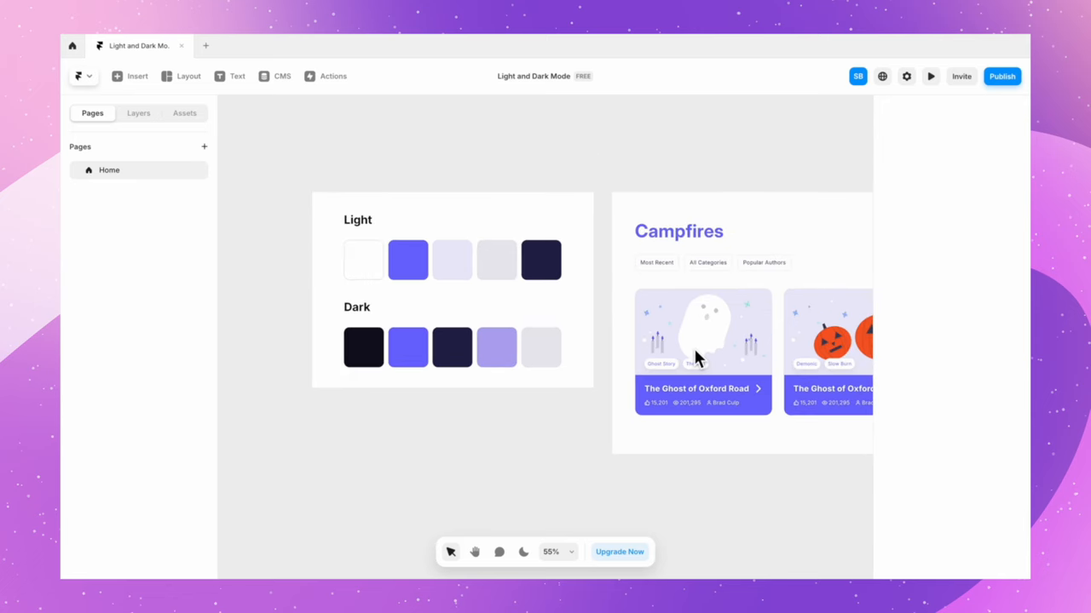
pyautogui.hscroll(2, 732, 298)
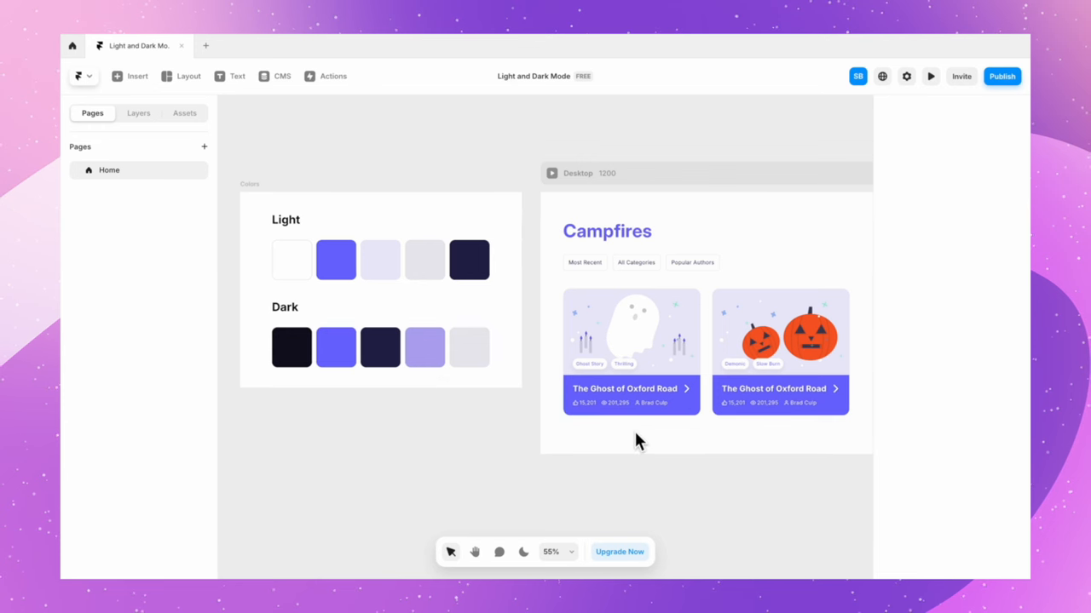
pyautogui.hscroll(1, 635, 433)
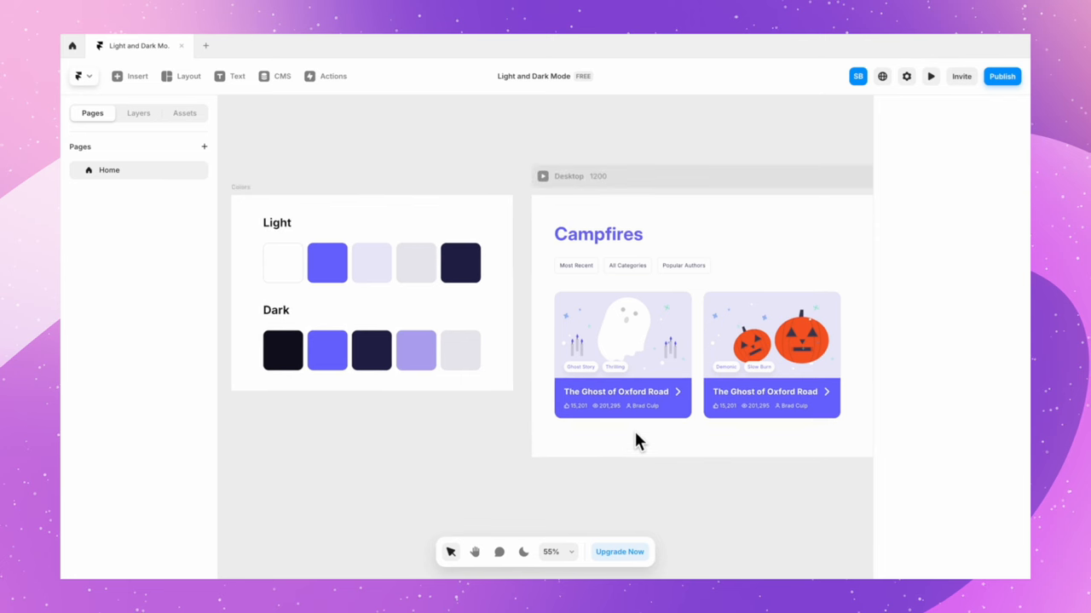
# Step: Inspect the white Light swatch and the Campfires heading's text properties
pyautogui.click(286, 275)
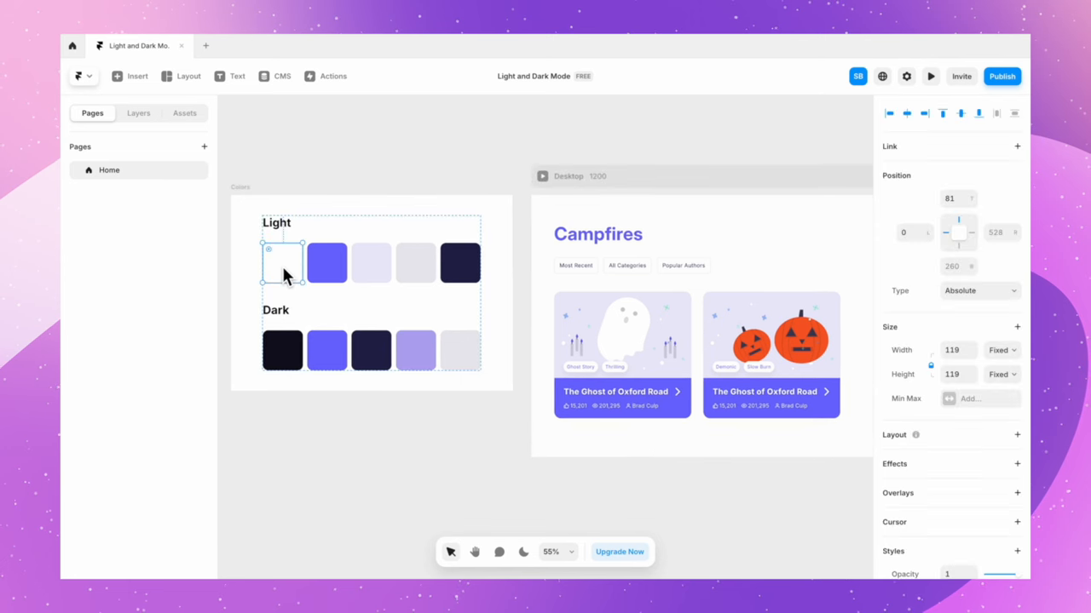
pyautogui.click(521, 259)
pyautogui.click(601, 240)
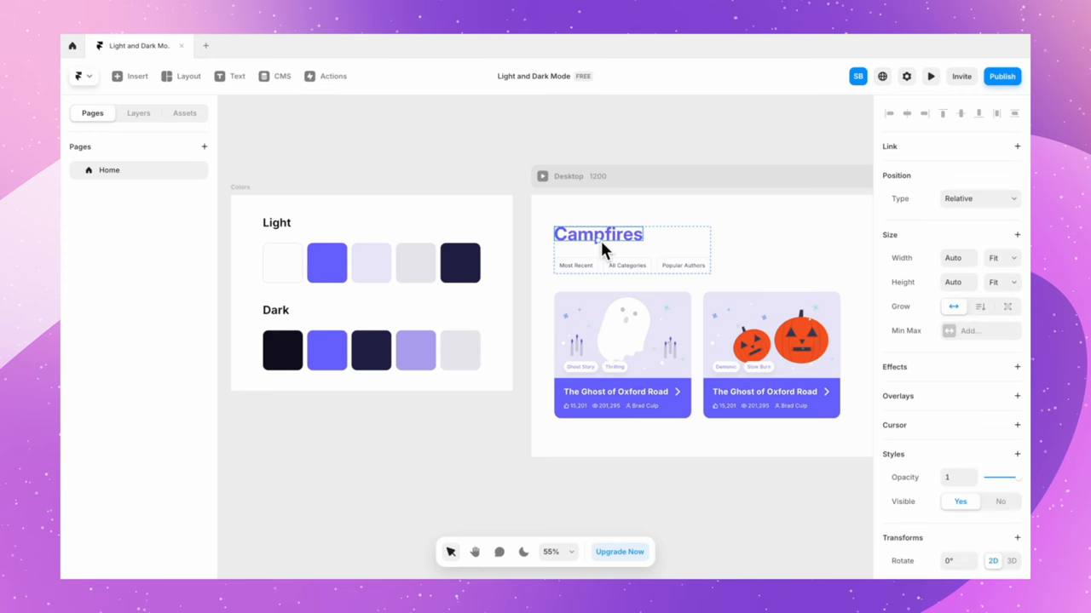
pyautogui.scroll(-5, 891, 418)
pyautogui.scroll(-3, 898, 411)
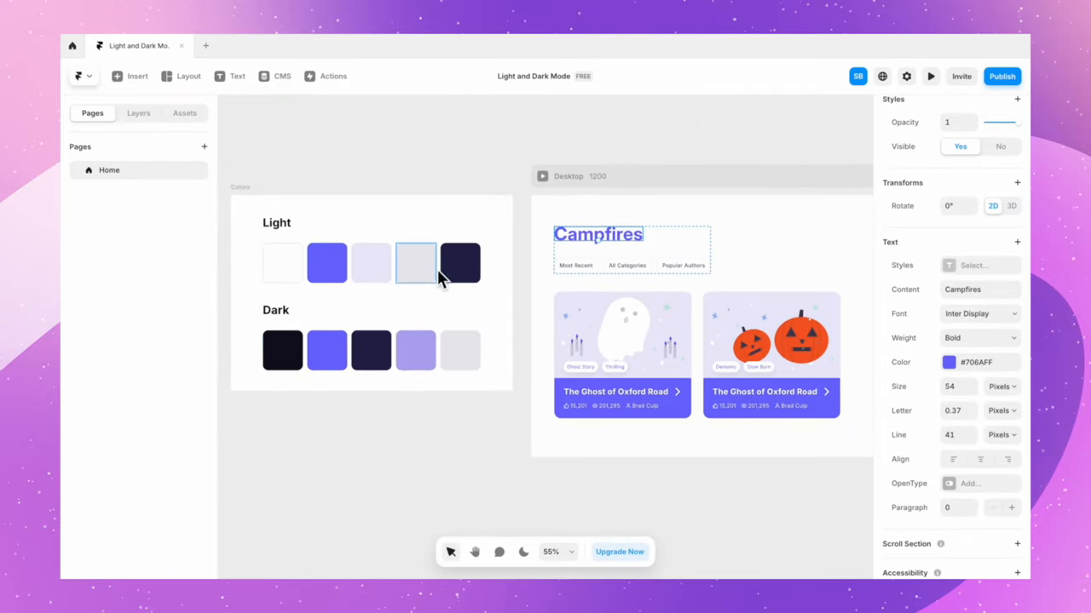
pyautogui.click(460, 417)
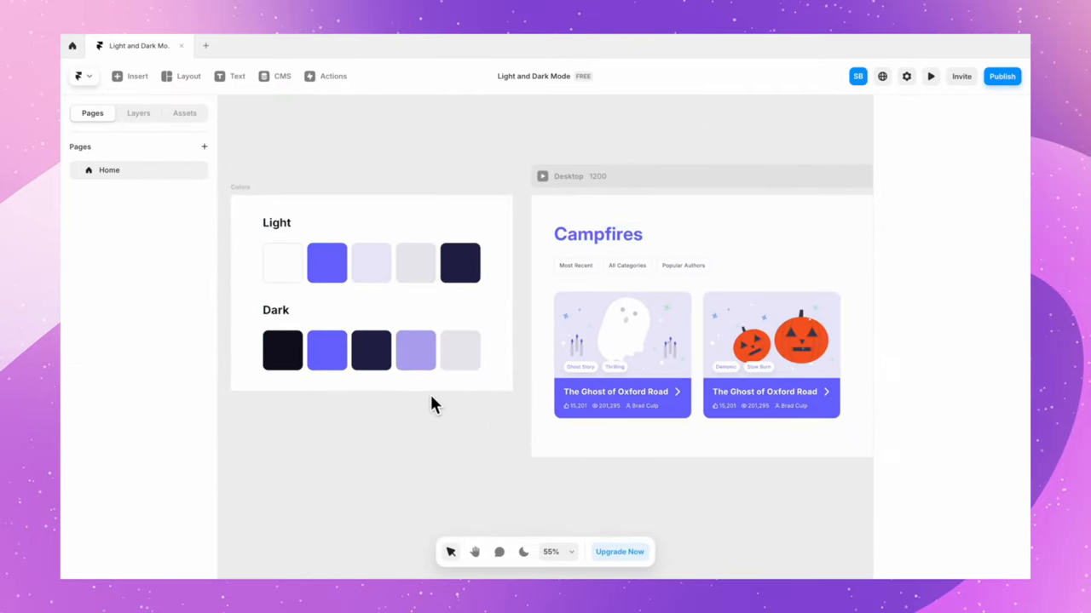
# Step: Create style Color 1 on the white swatch: #FEFEFE light, #0D0D1F sampled from the Dark swatch
pyautogui.click(297, 270)
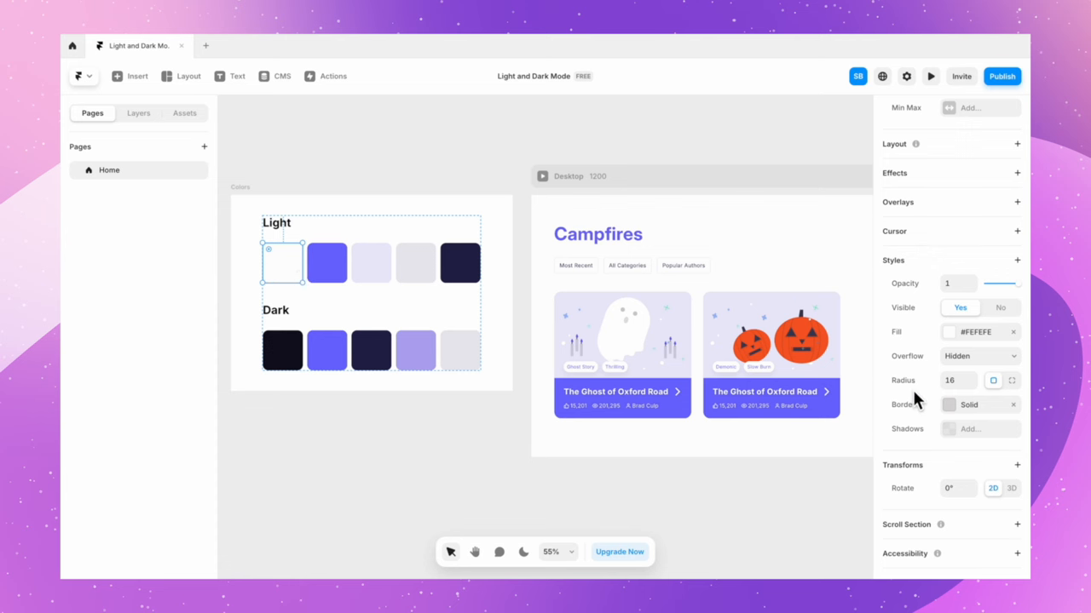
pyautogui.click(949, 333)
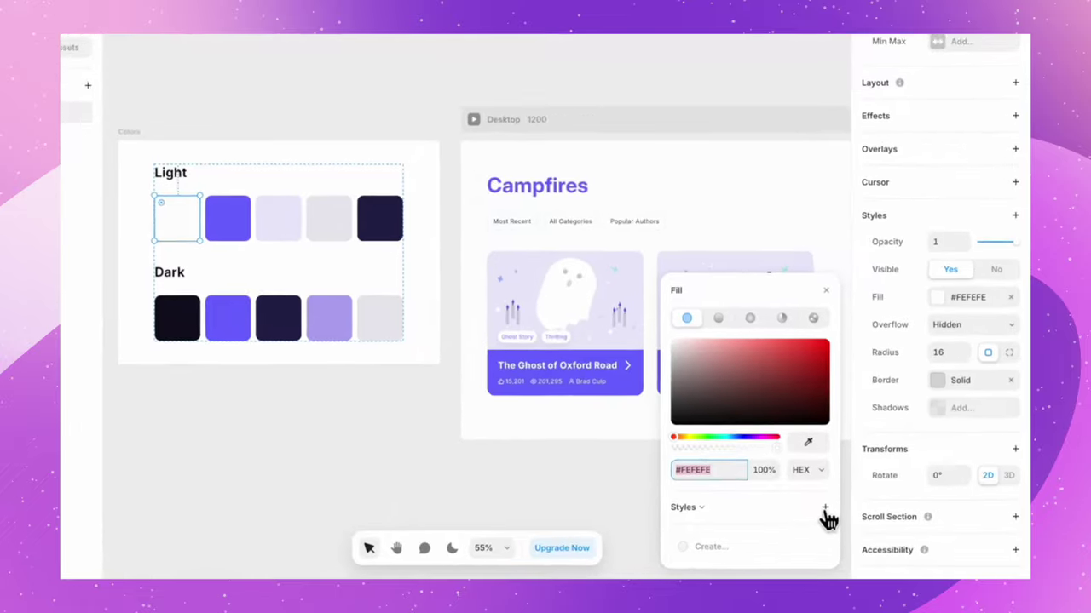
pyautogui.click(824, 509)
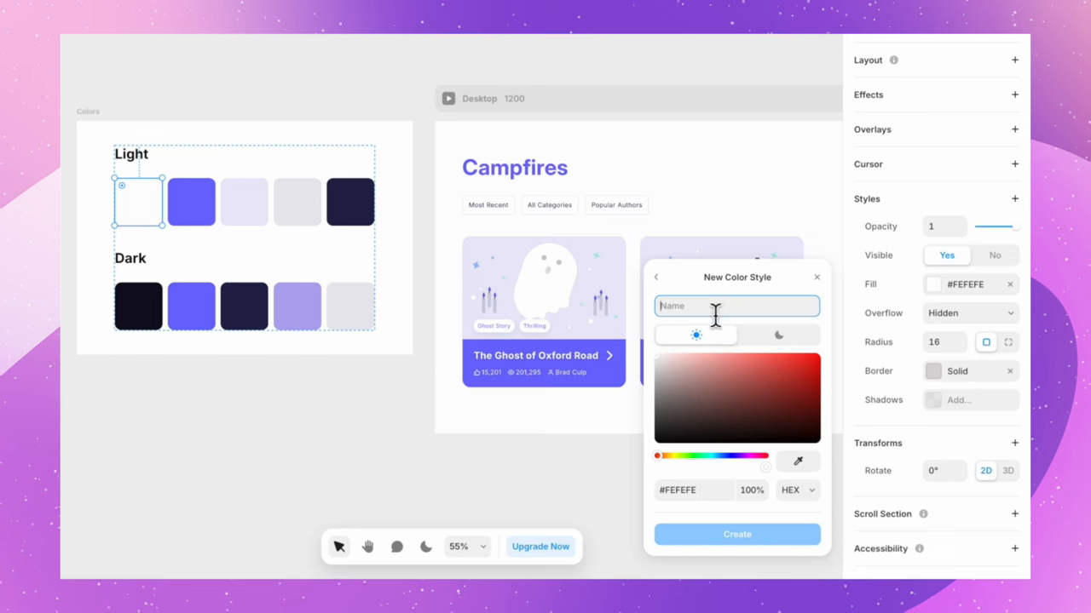
pyautogui.write('Color 1')
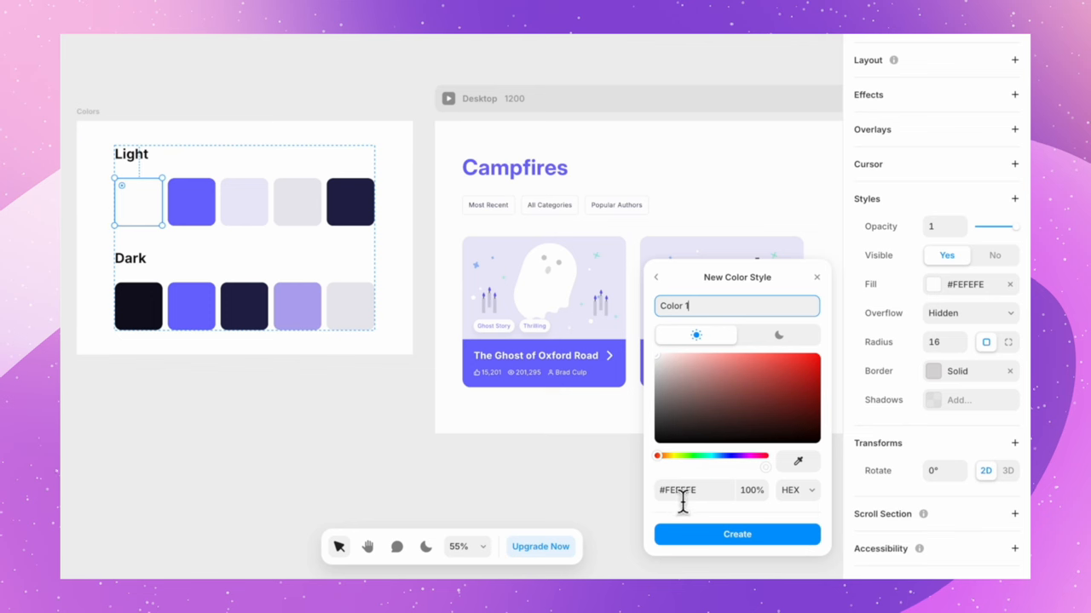
pyautogui.click(778, 335)
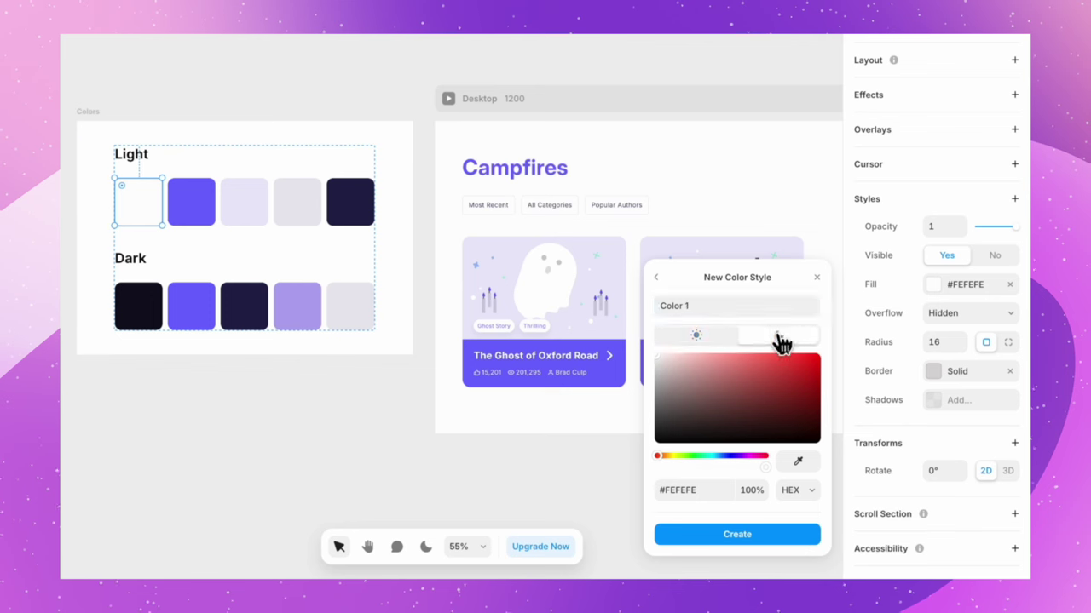
pyautogui.click(798, 461)
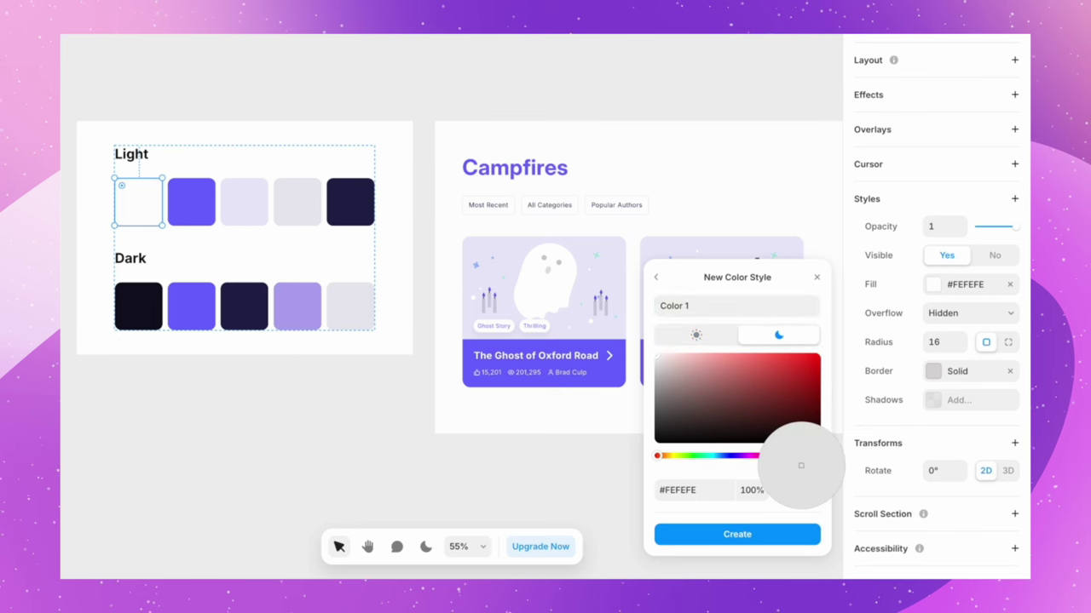
pyautogui.click(149, 316)
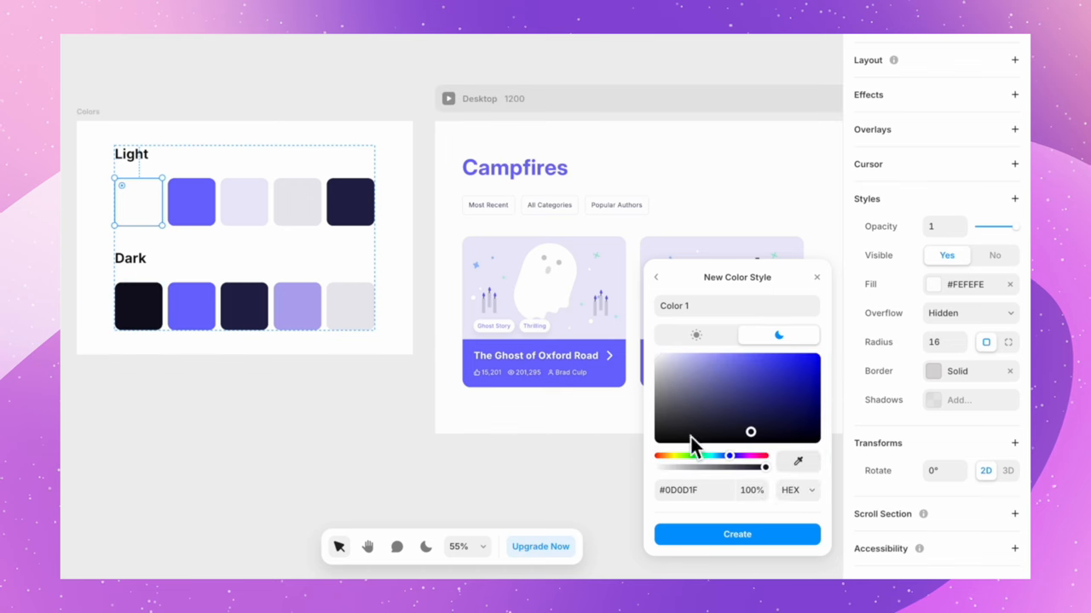
pyautogui.click(703, 341)
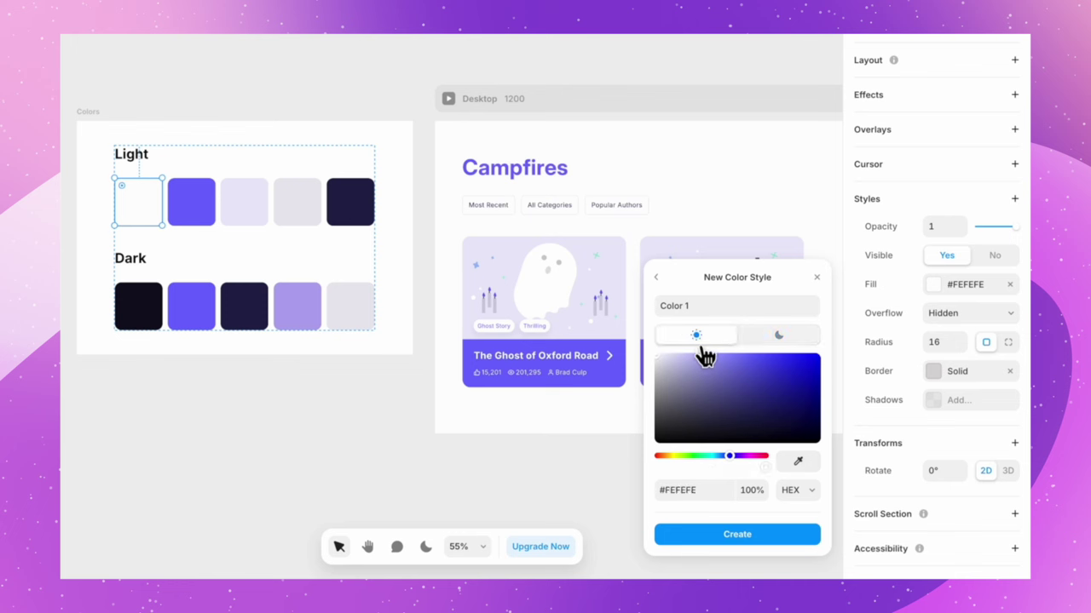
pyautogui.click(779, 336)
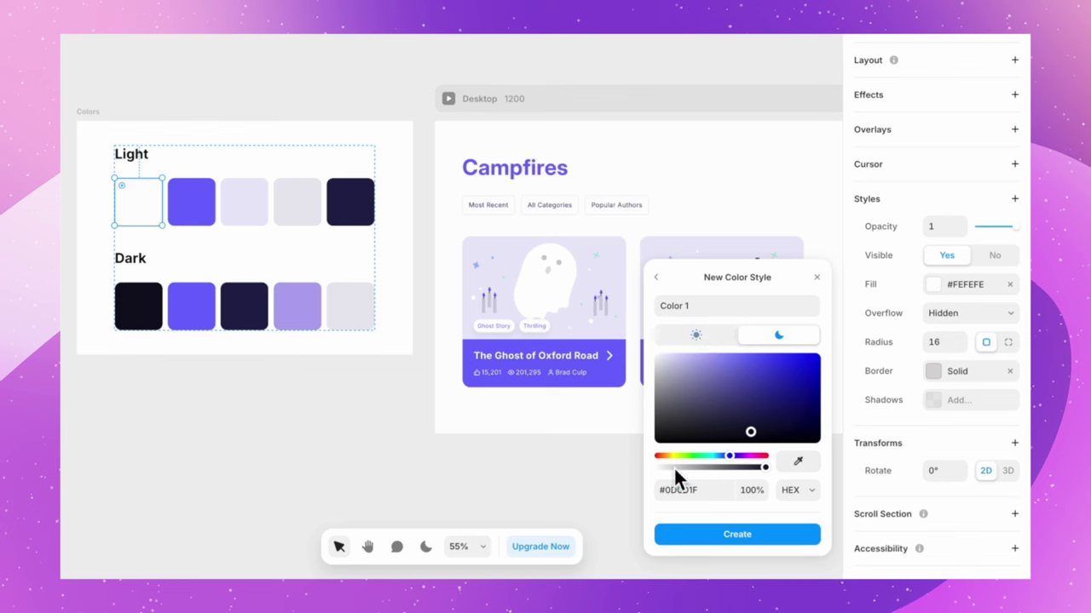
pyautogui.click(733, 534)
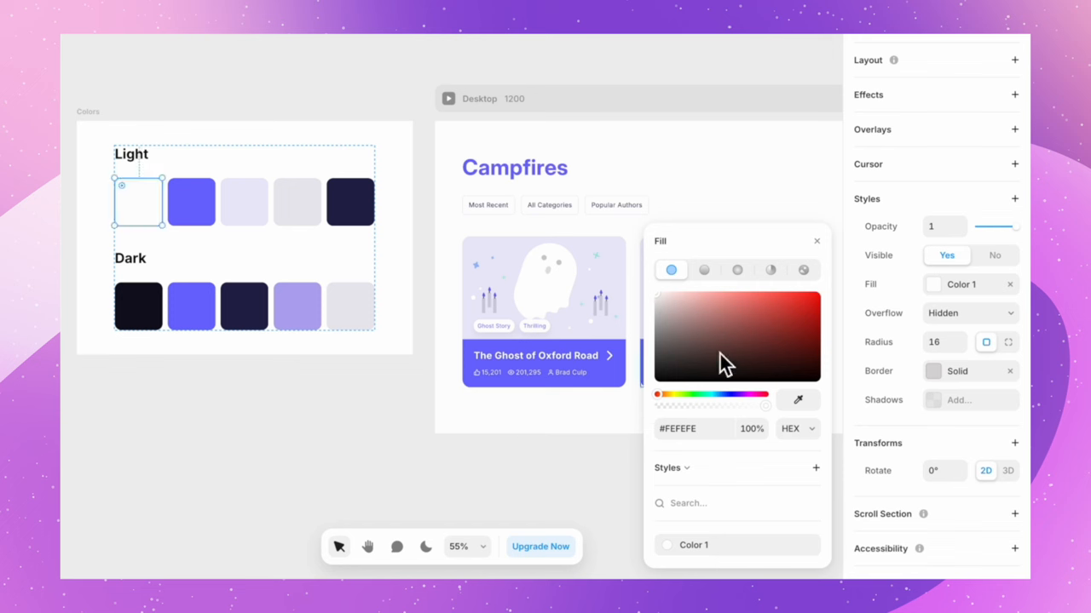
pyautogui.click(816, 241)
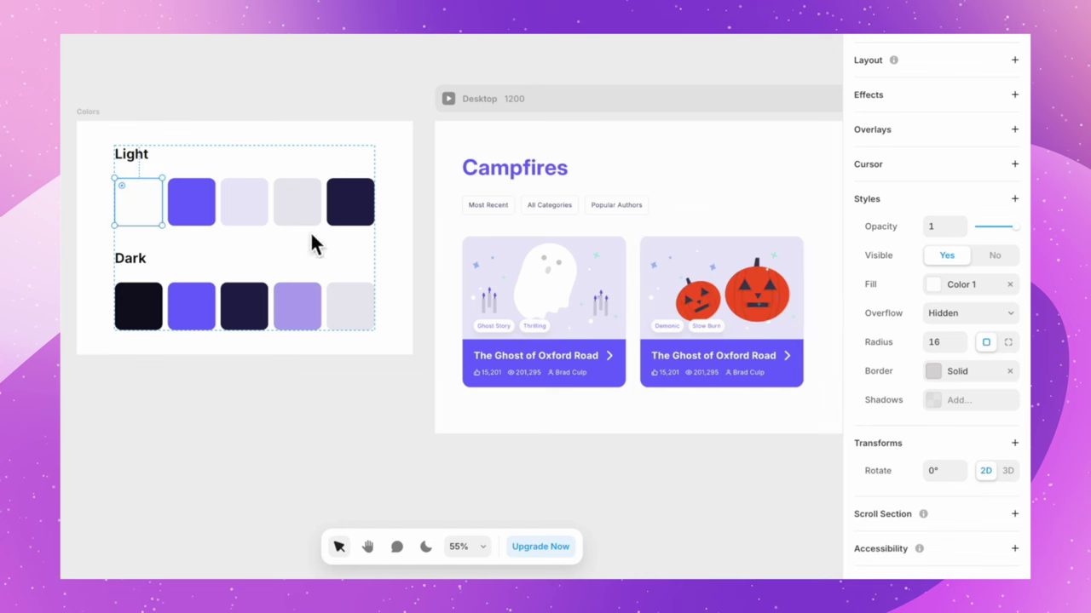
# Step: Create style Color 2 from the purple Light swatch's #706AFF fill and apply it
pyautogui.click(209, 217)
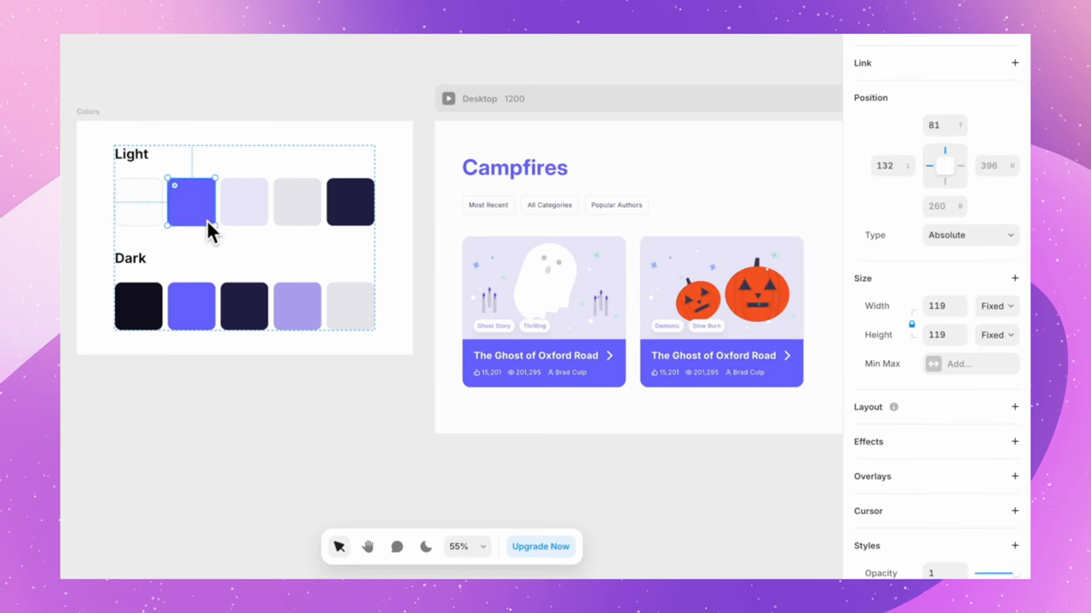
pyautogui.scroll(-3, 996, 405)
pyautogui.scroll(-5, 995, 409)
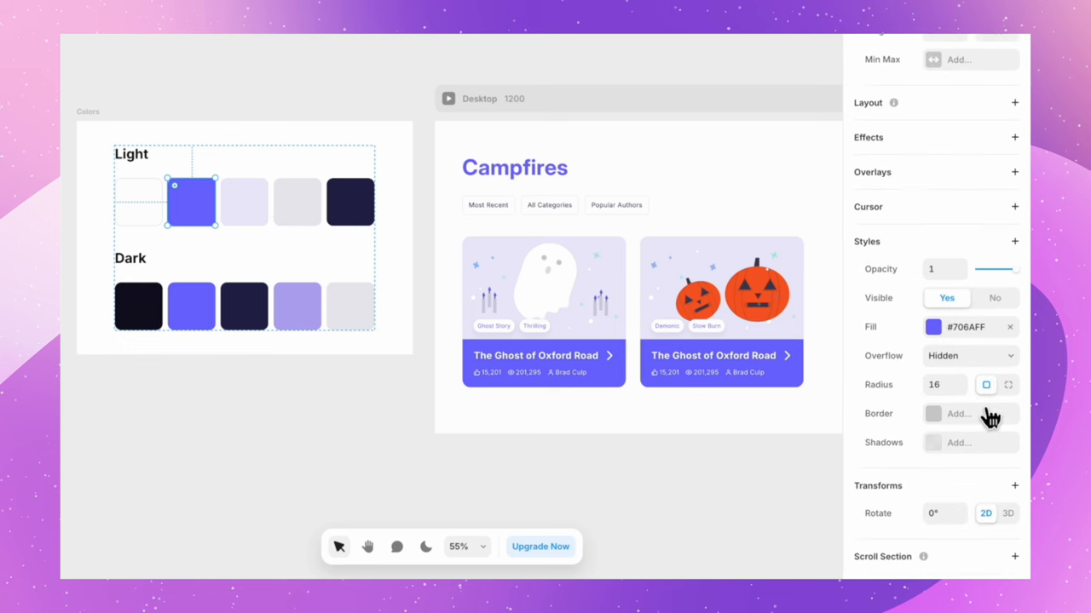
pyautogui.scroll(-1, 991, 418)
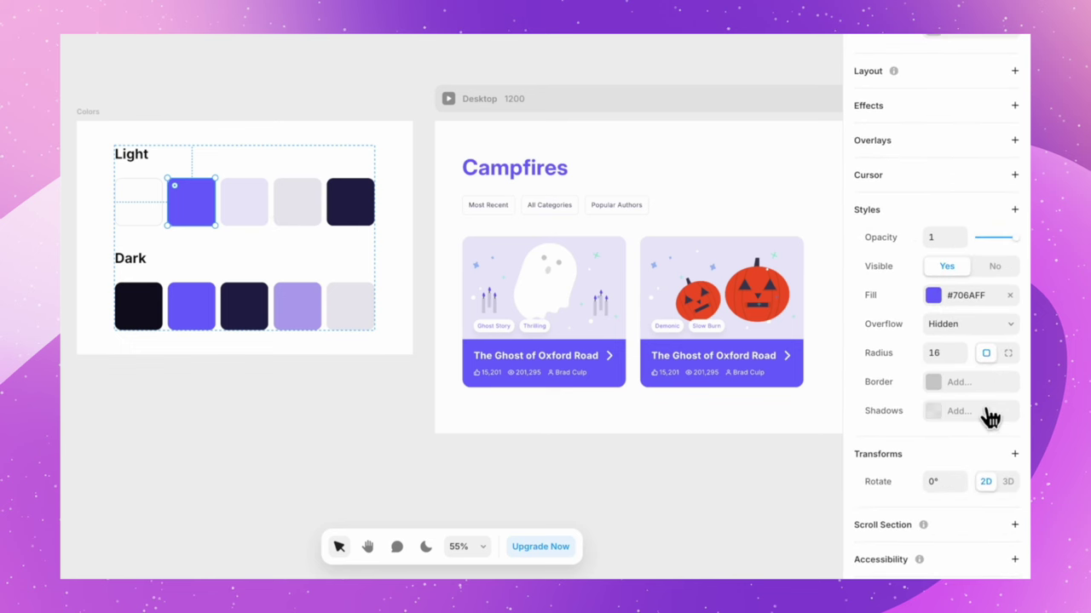
pyautogui.click(202, 313)
pyautogui.scroll(-3, 892, 467)
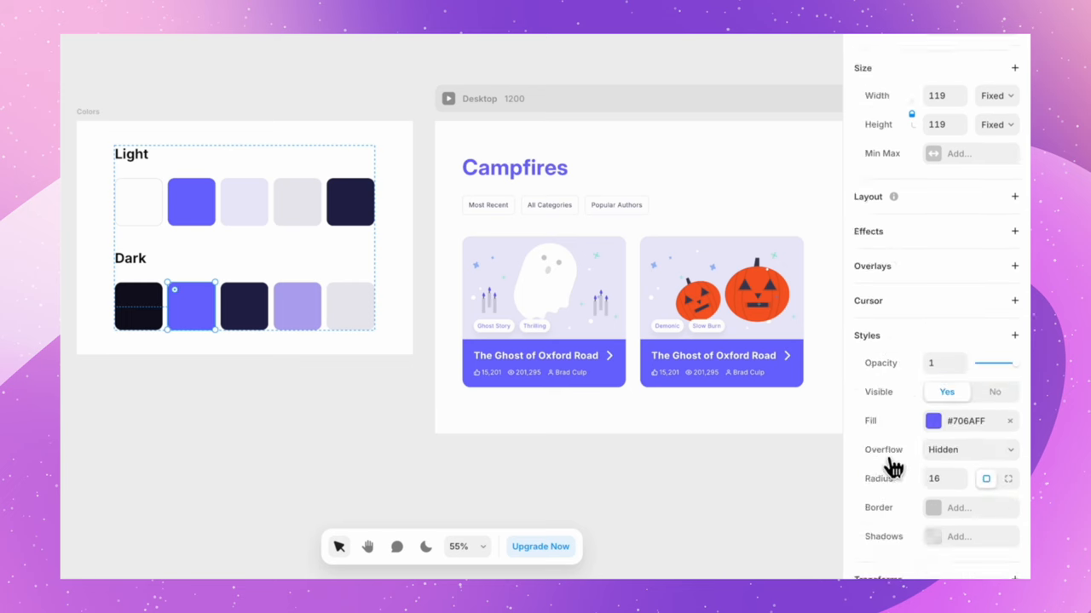
pyautogui.scroll(-3, 893, 467)
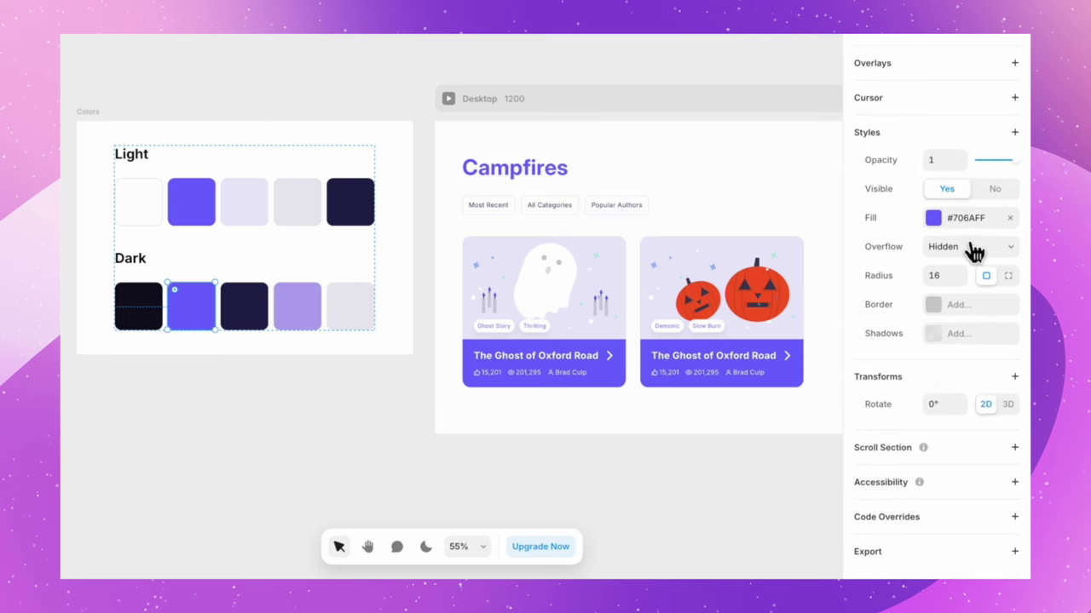
pyautogui.click(196, 217)
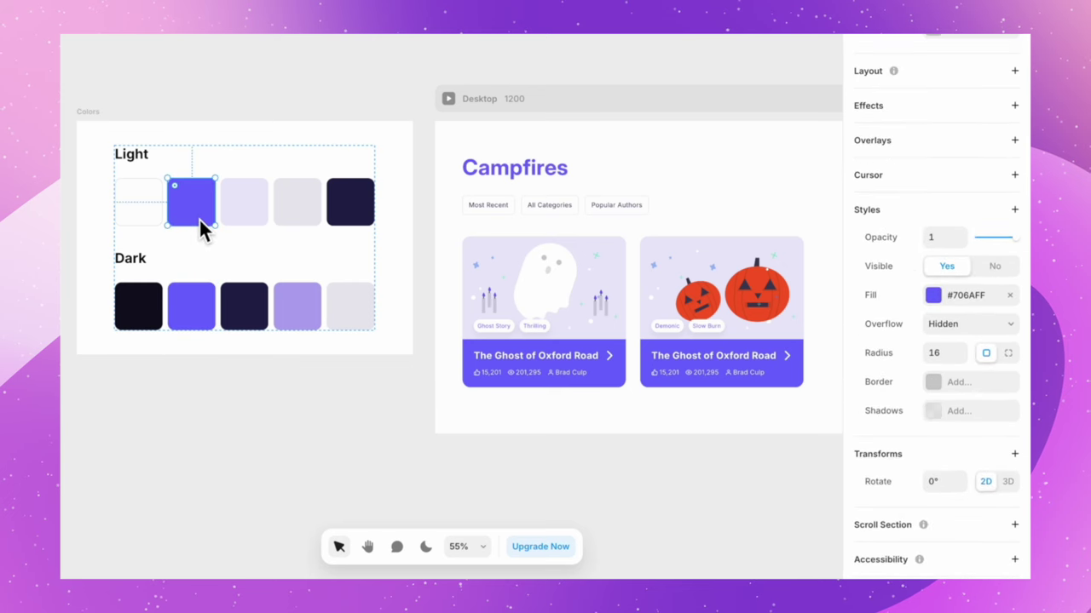
pyautogui.click(937, 298)
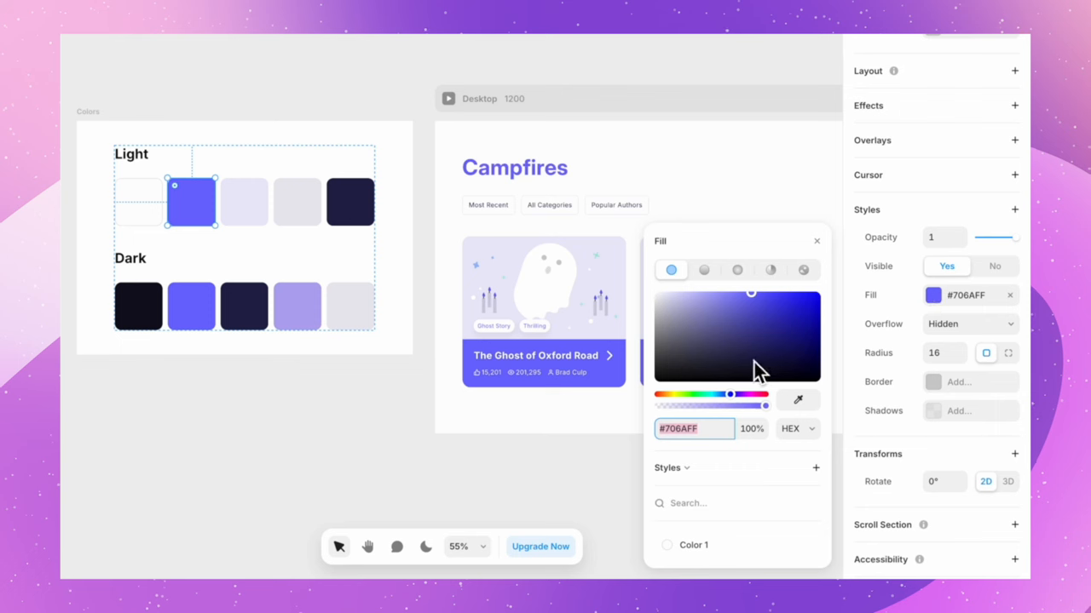
pyautogui.click(815, 467)
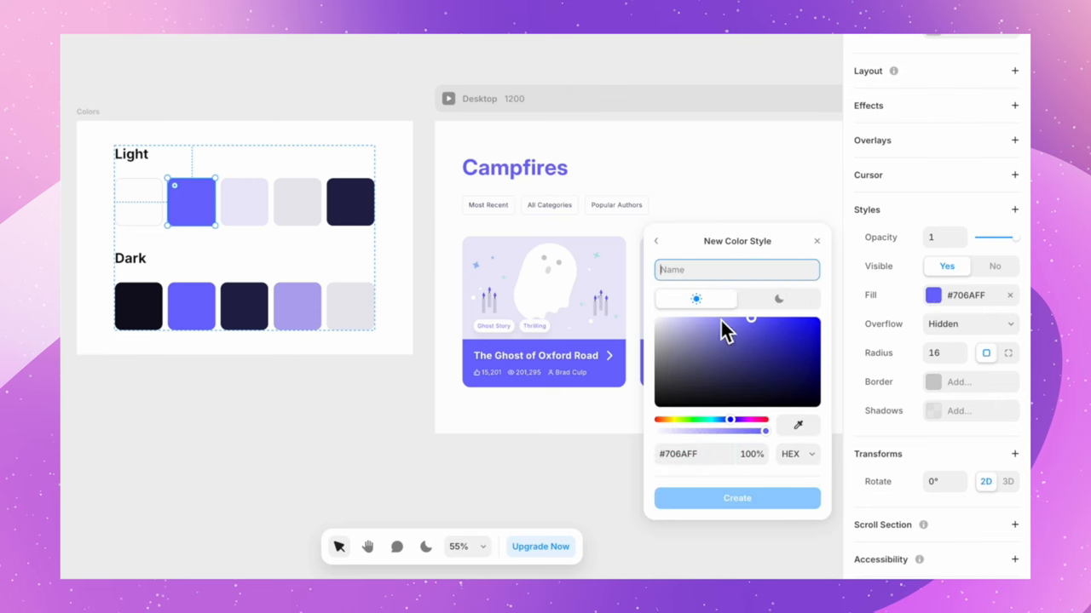
pyautogui.write('Color 2')
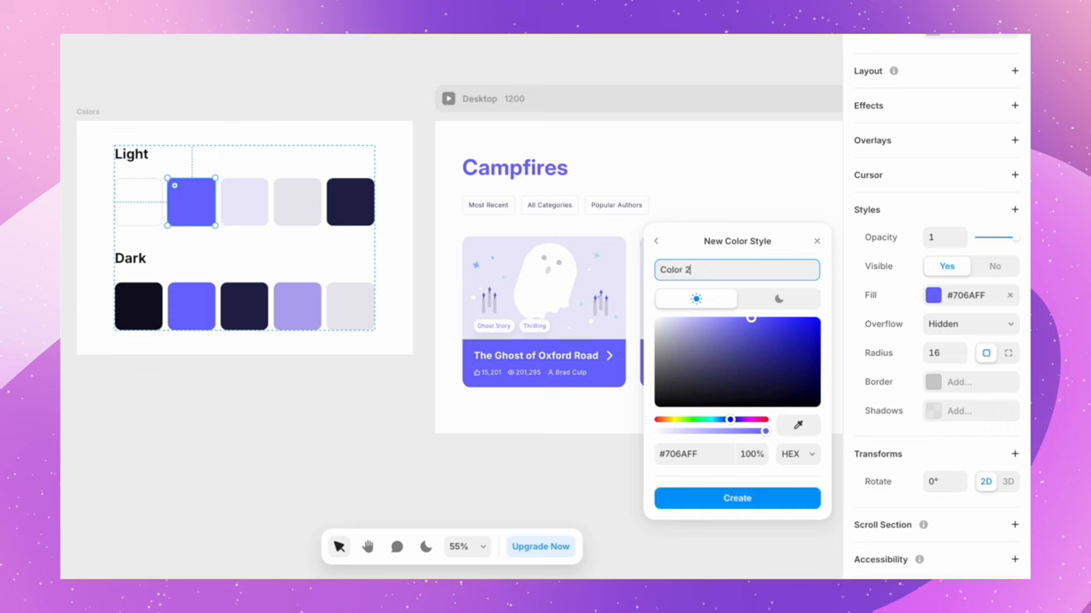
pyautogui.click(779, 301)
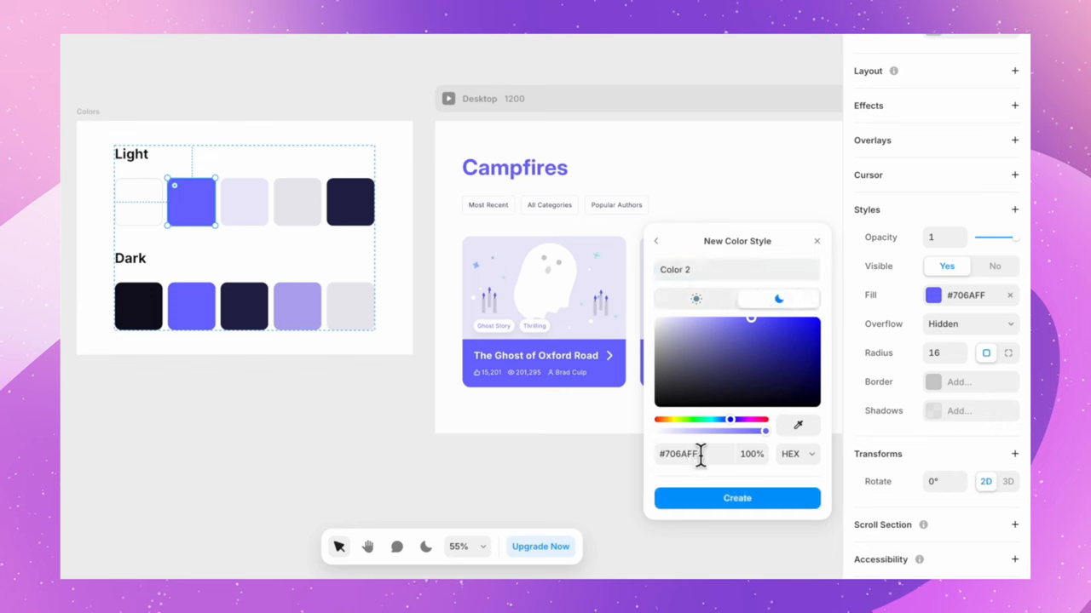
pyautogui.click(730, 504)
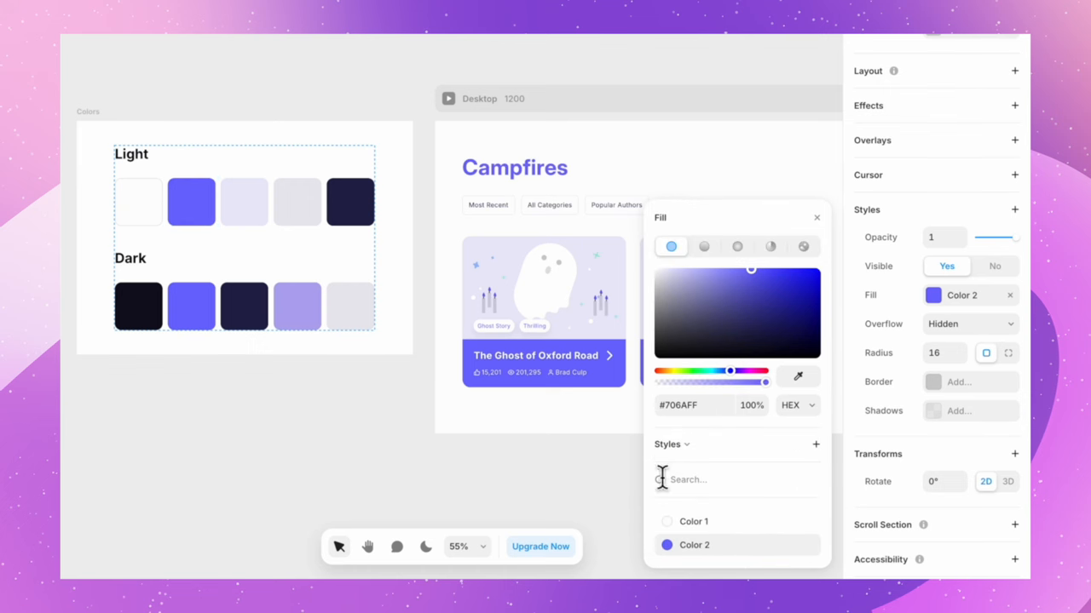
# Step: Create Color 3 on the lavender swatch: #EBE9FA light, navy #23214D sampled for dark
pyautogui.click(251, 208)
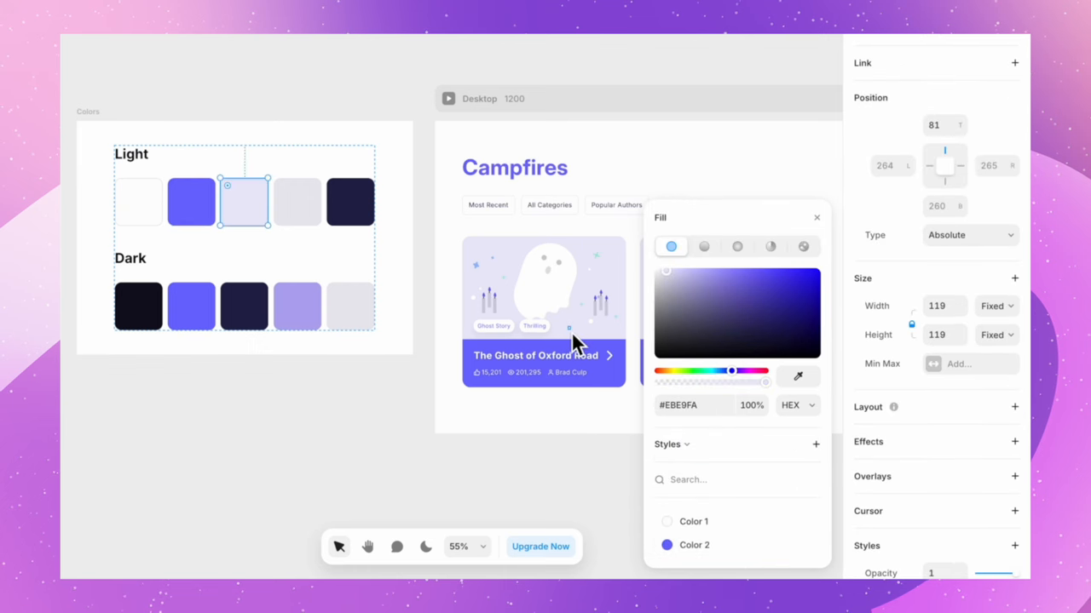
pyautogui.click(815, 445)
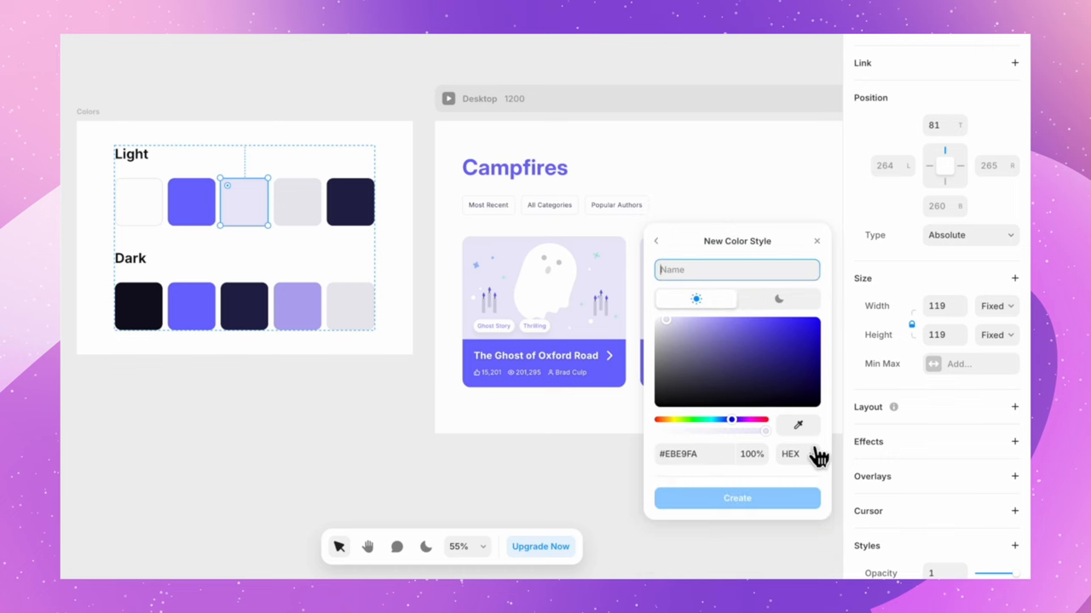
pyautogui.write('Color 3')
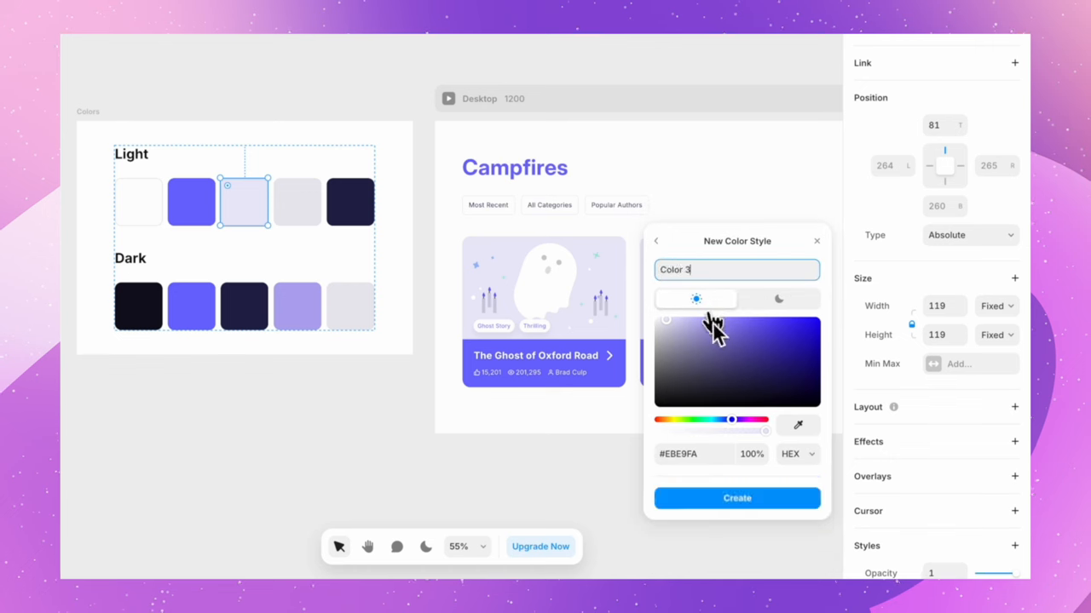
pyautogui.click(795, 303)
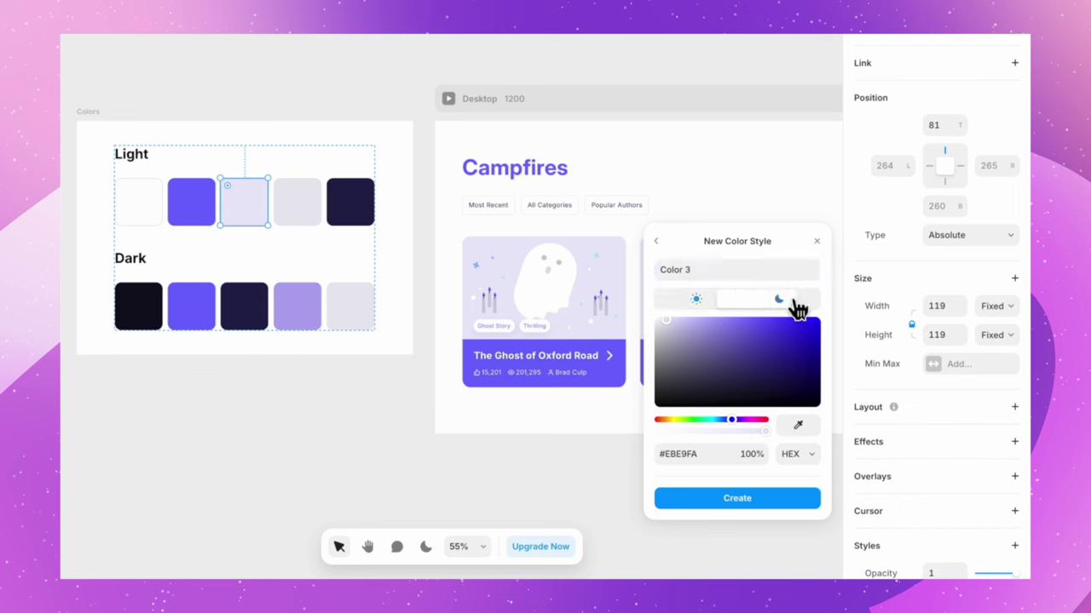
pyautogui.click(797, 424)
pyautogui.click(254, 311)
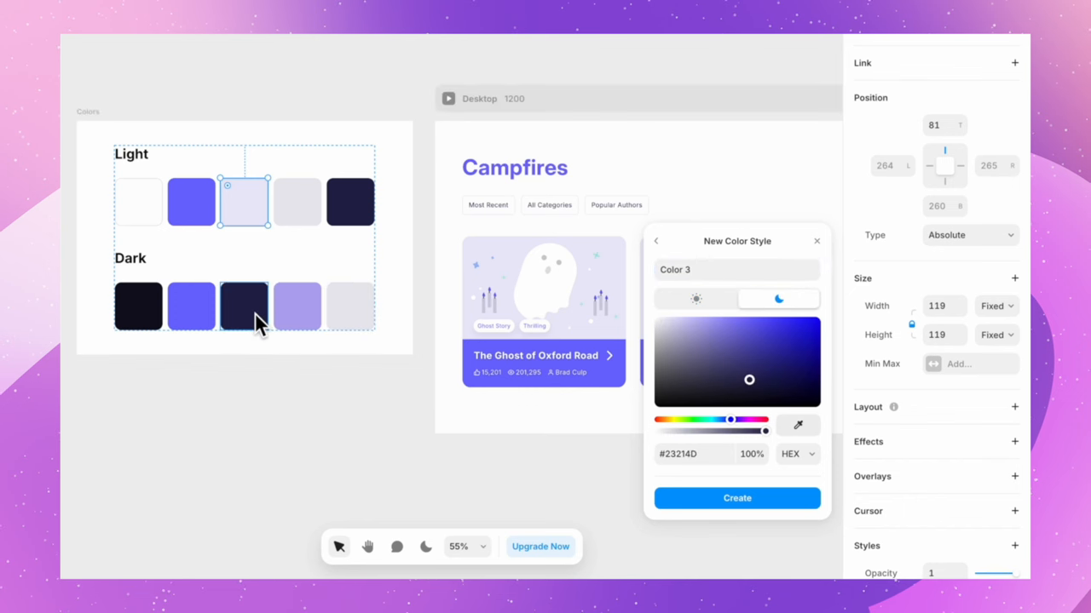
pyautogui.click(727, 501)
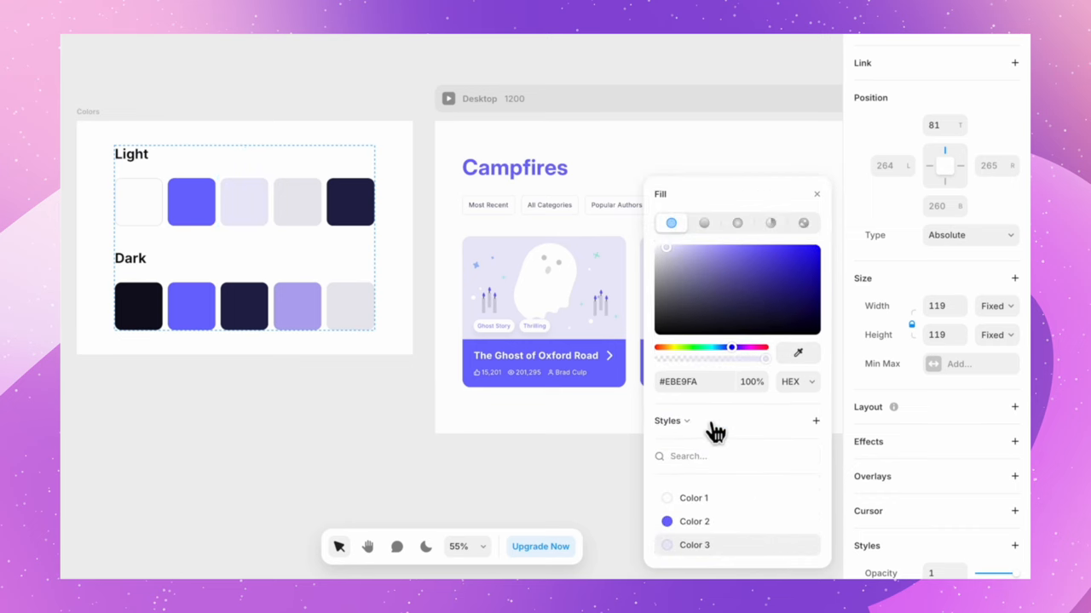
pyautogui.click(299, 209)
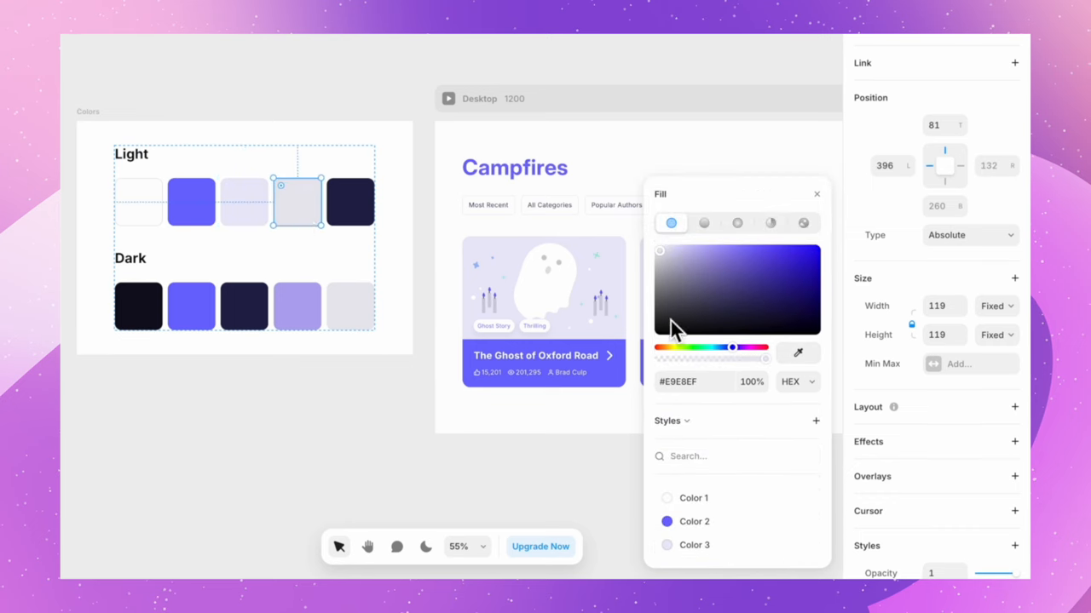
# Step: Create Color 4 on the grey swatch: #E9E8EF light, lilac #B3A8EE sampled for dark
pyautogui.click(813, 421)
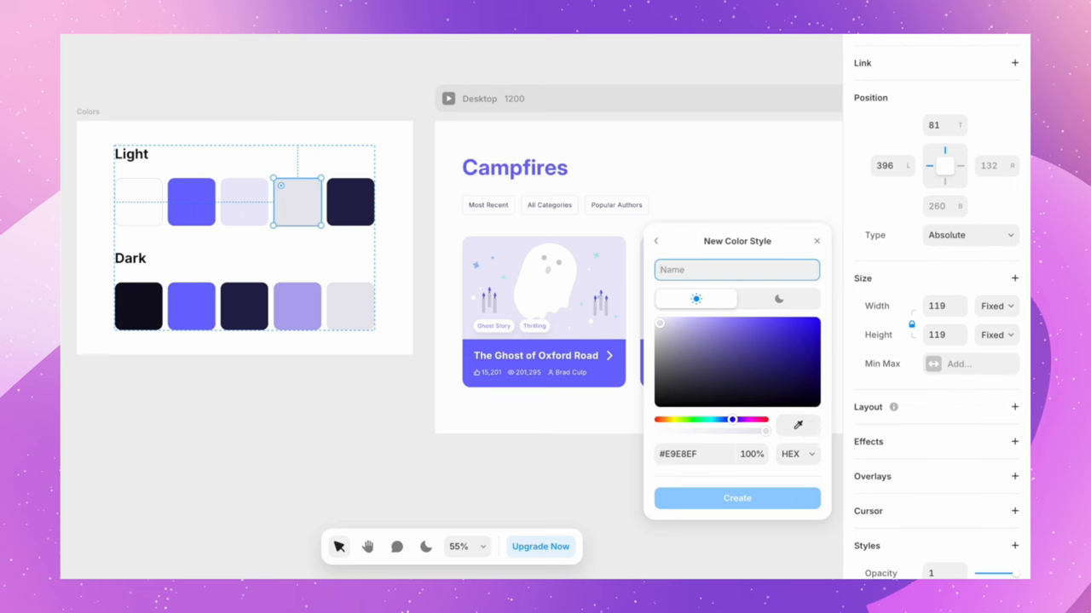
pyautogui.write('Color 4')
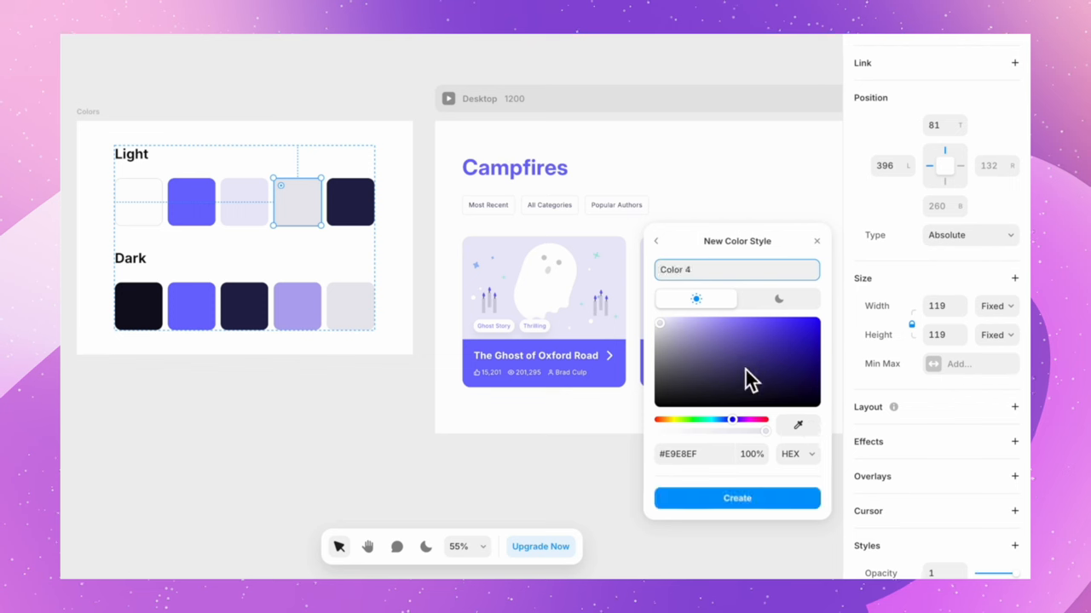
pyautogui.click(779, 299)
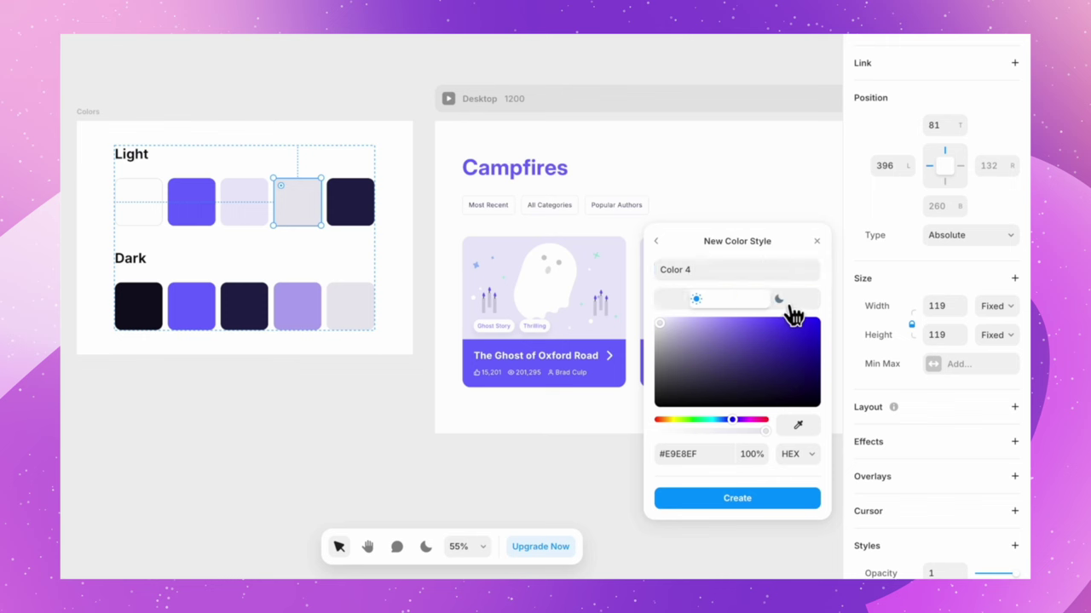
pyautogui.click(798, 424)
pyautogui.click(296, 305)
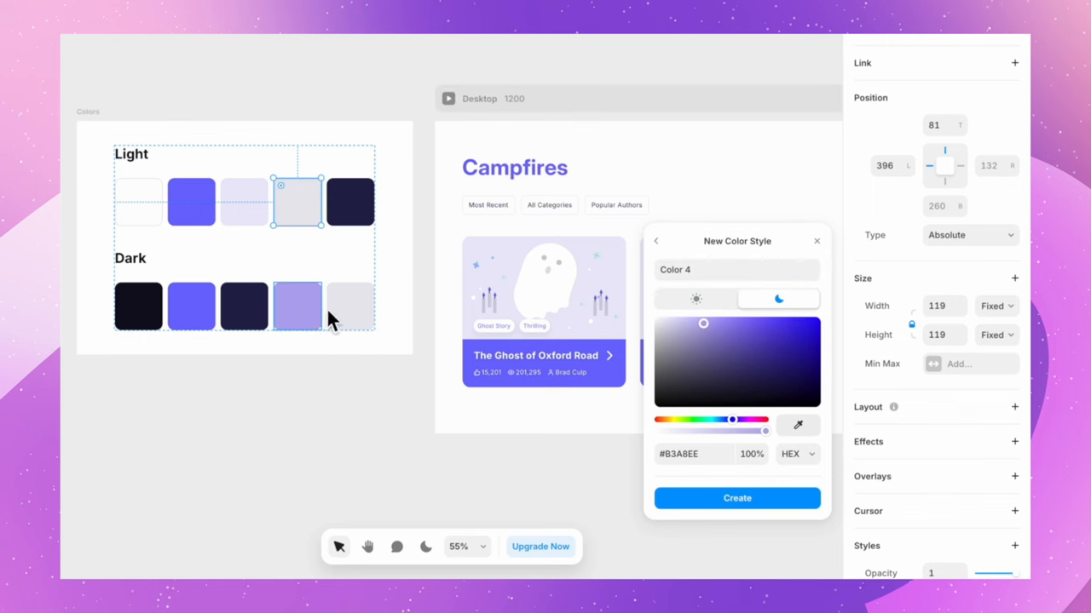
pyautogui.click(766, 503)
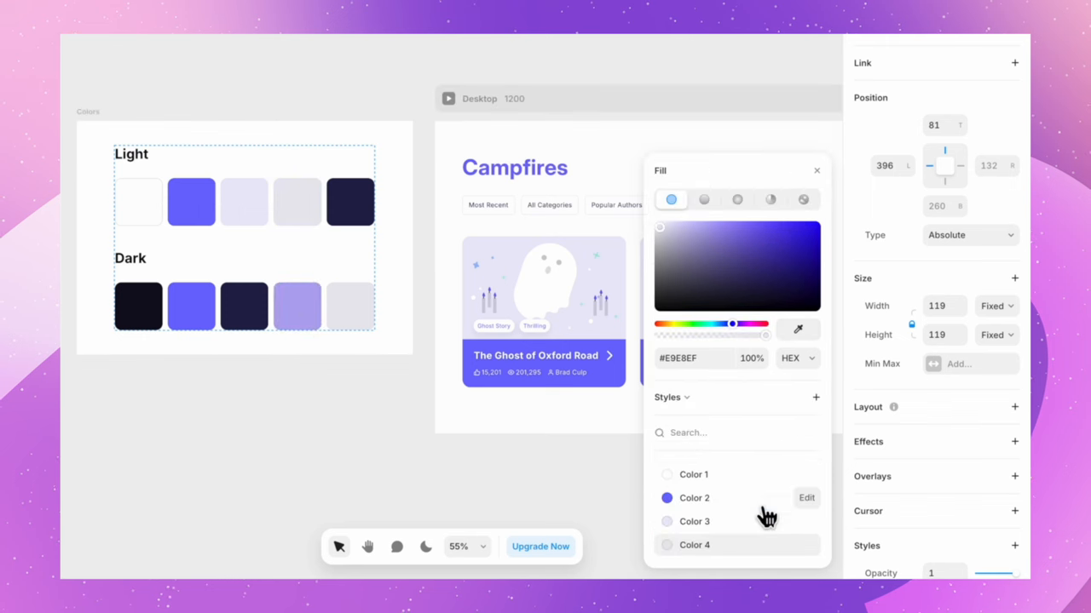
pyautogui.click(364, 220)
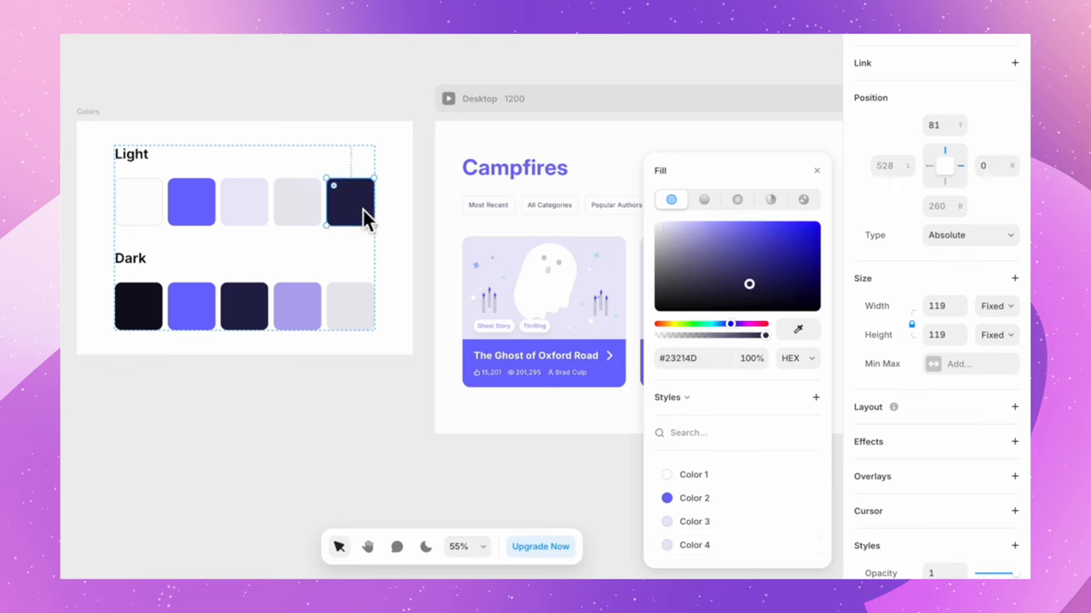
# Step: Create Color 5 on the navy swatch: #23214D light, grey #E9E8EF sampled for dark
pyautogui.click(816, 399)
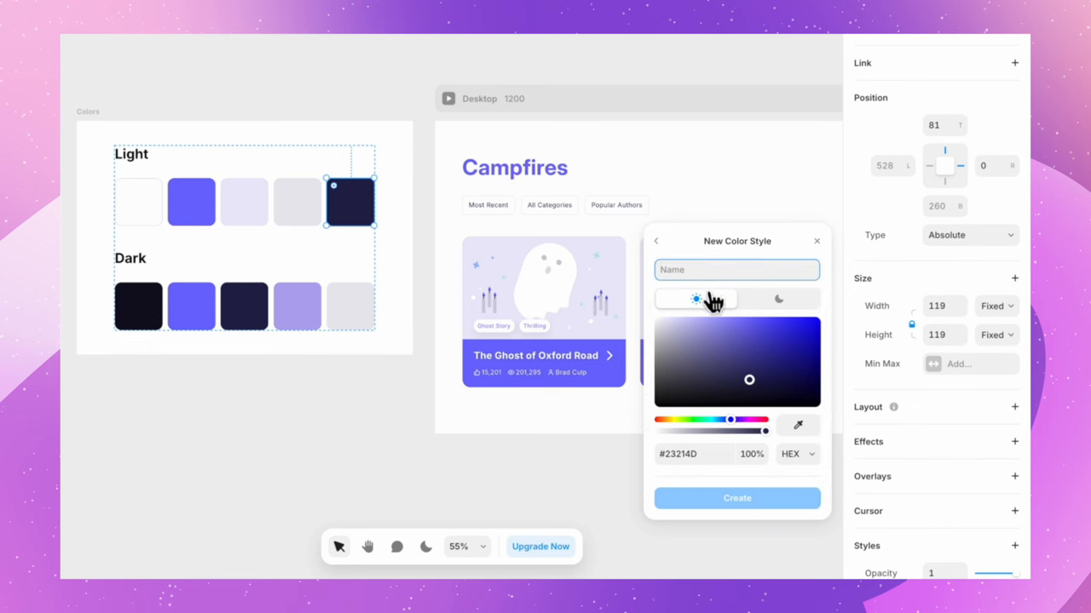
pyautogui.write('Color 5')
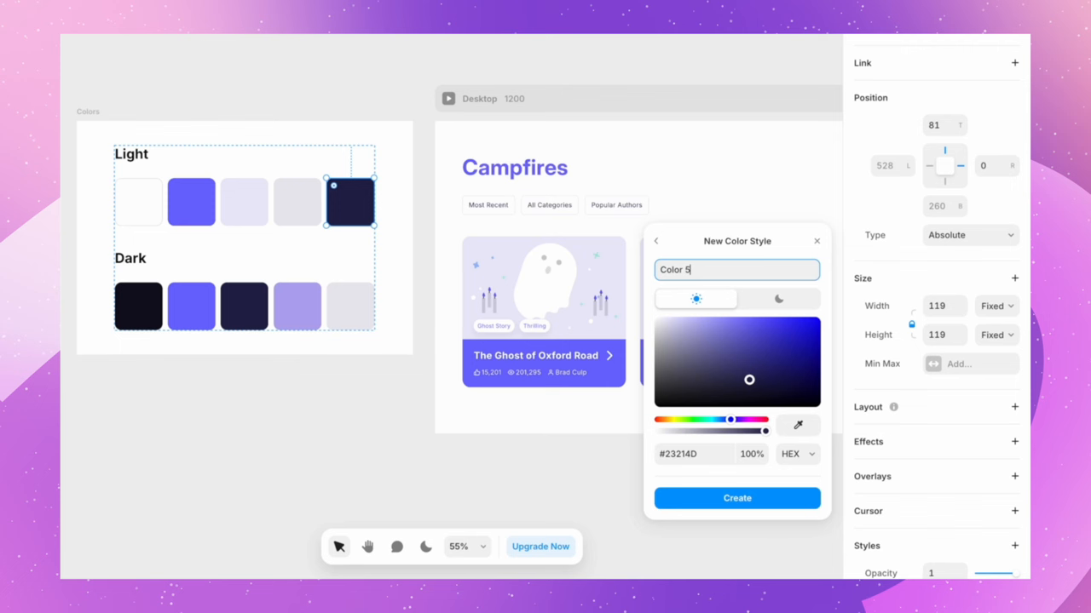
pyautogui.click(784, 300)
pyautogui.click(801, 428)
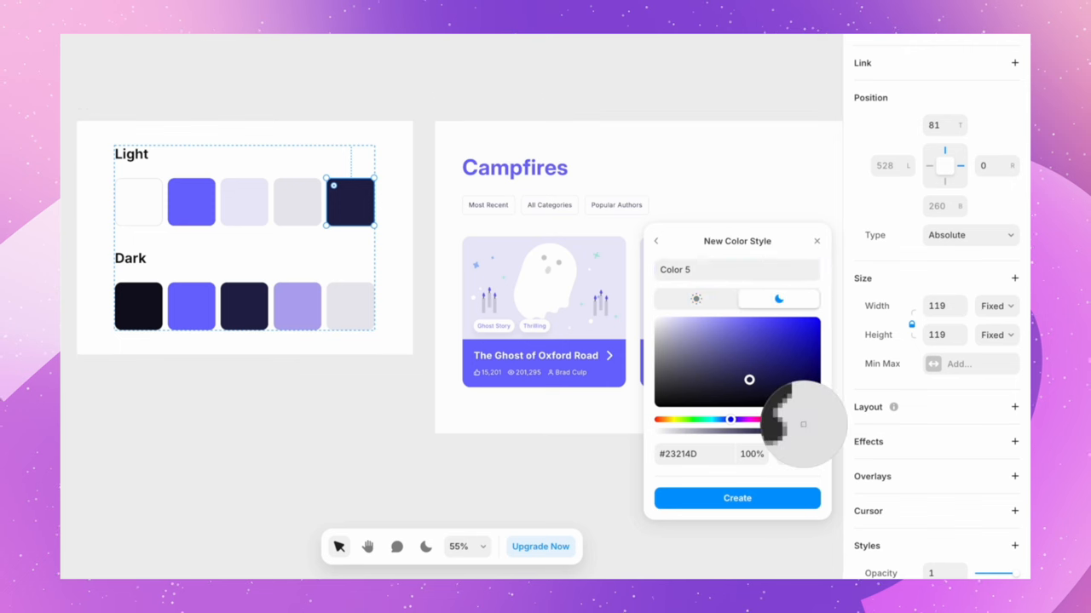
pyautogui.click(352, 307)
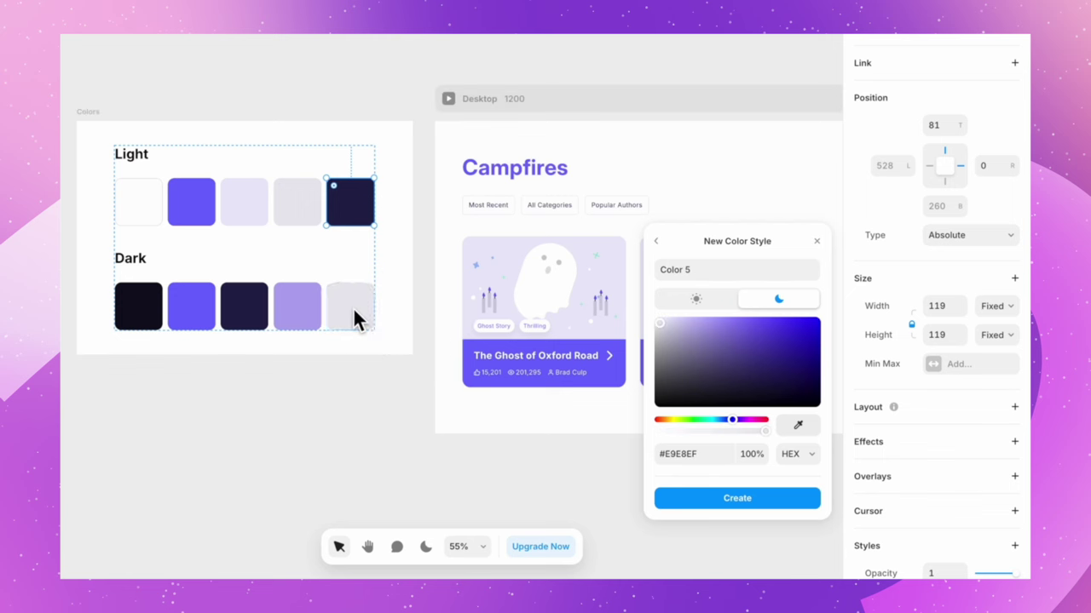
pyautogui.click(737, 500)
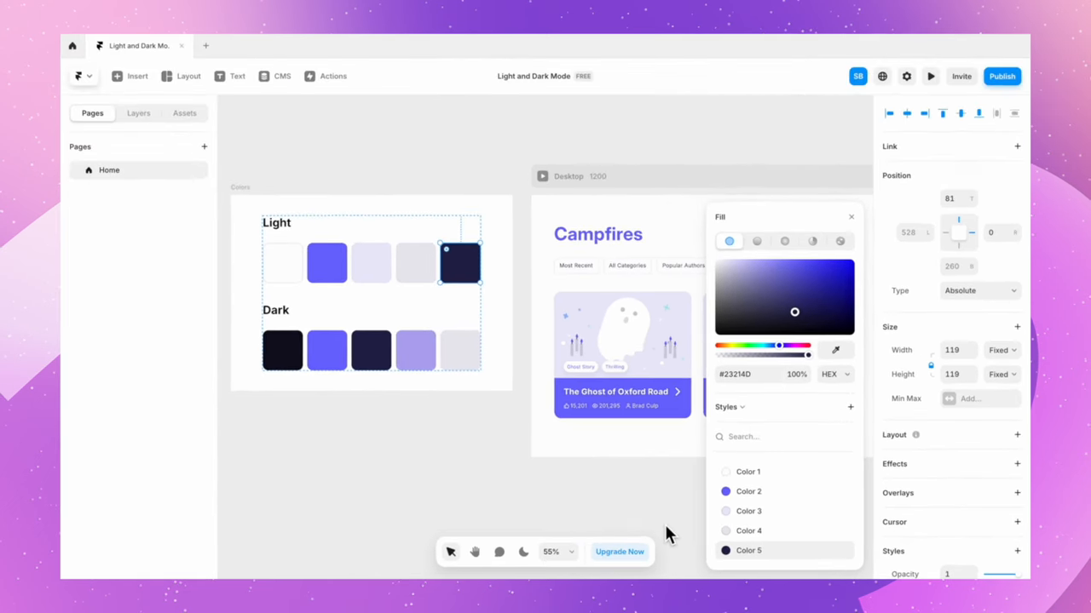
# Step: Set the Campfires heading's text colour to the Color 2 style
pyautogui.press('Escape')
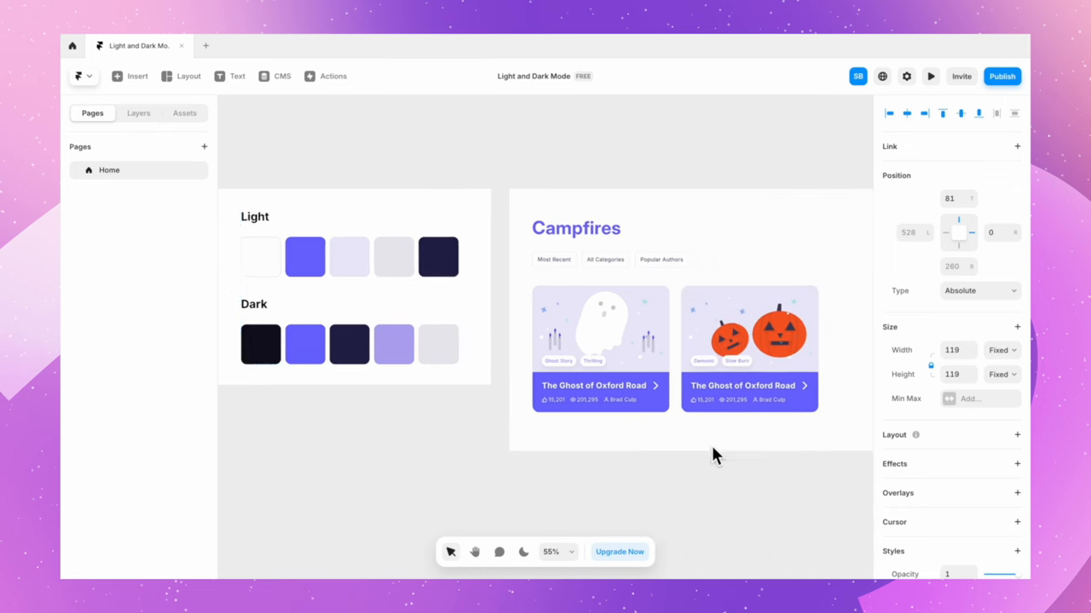
pyautogui.hscroll(3, 710, 443)
pyautogui.scroll(5, 706, 350)
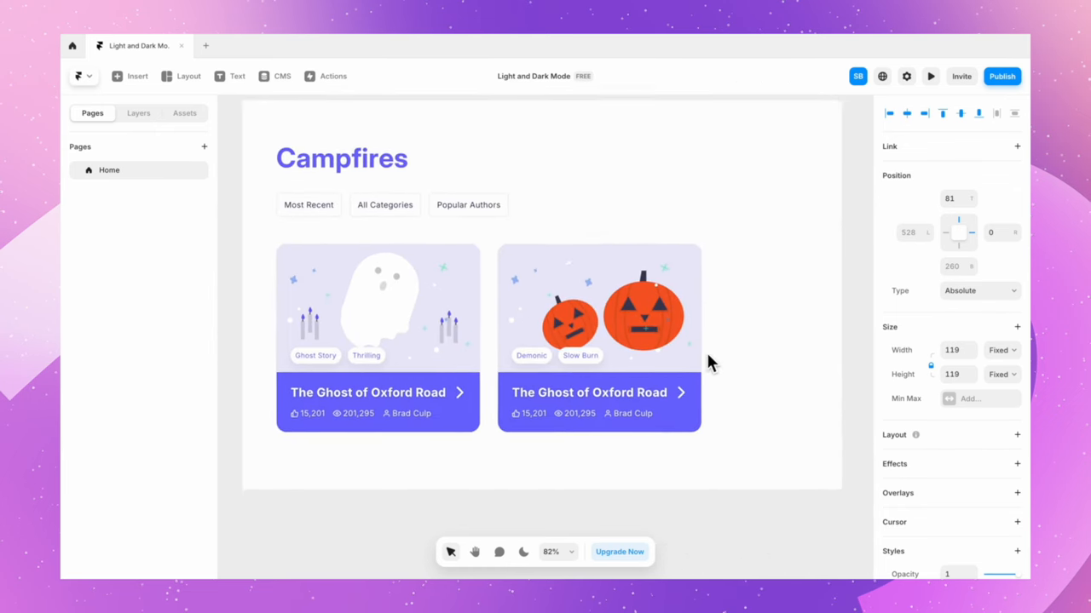
pyautogui.scroll(2, 706, 351)
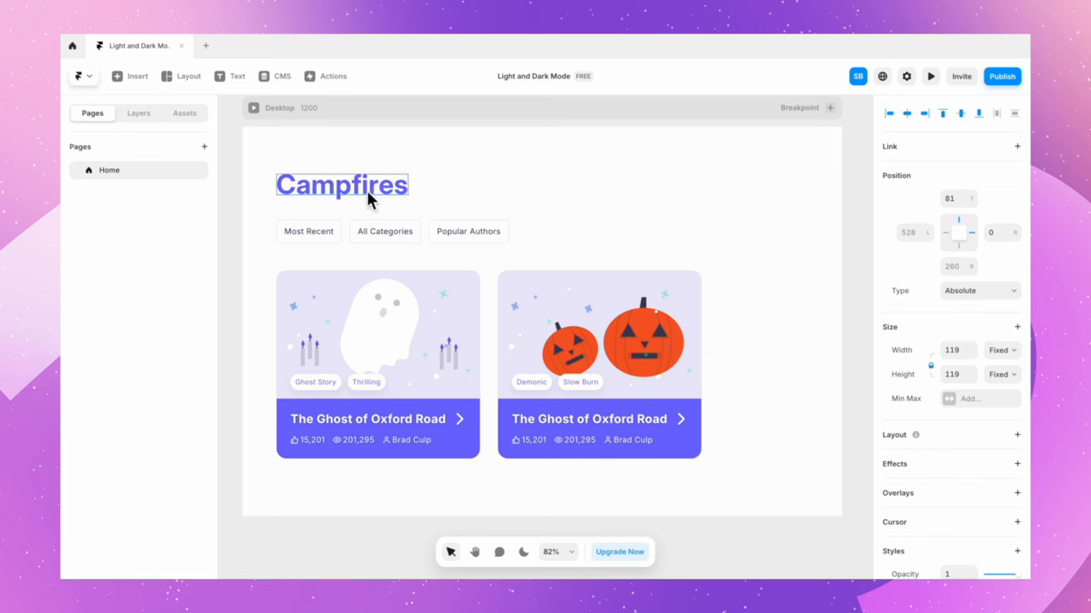
pyautogui.click(378, 193)
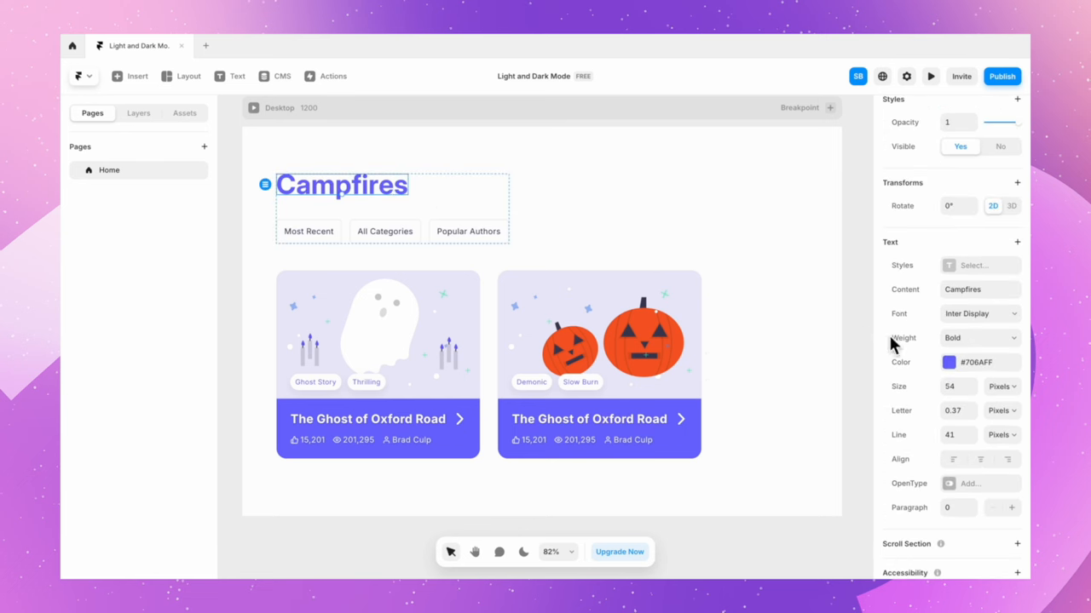
pyautogui.click(949, 363)
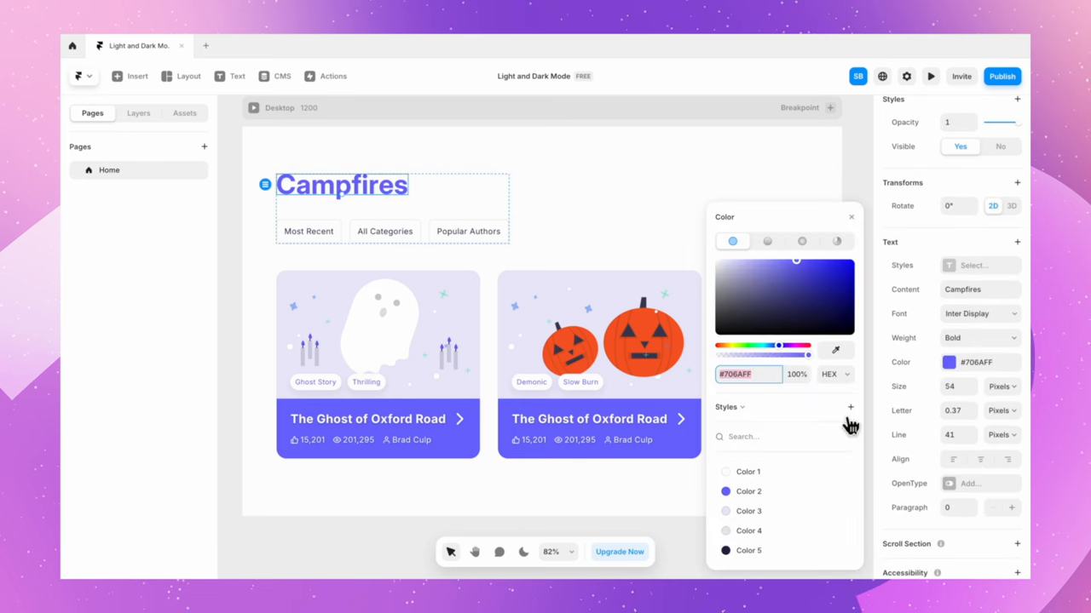
pyautogui.moveTo(748, 492)
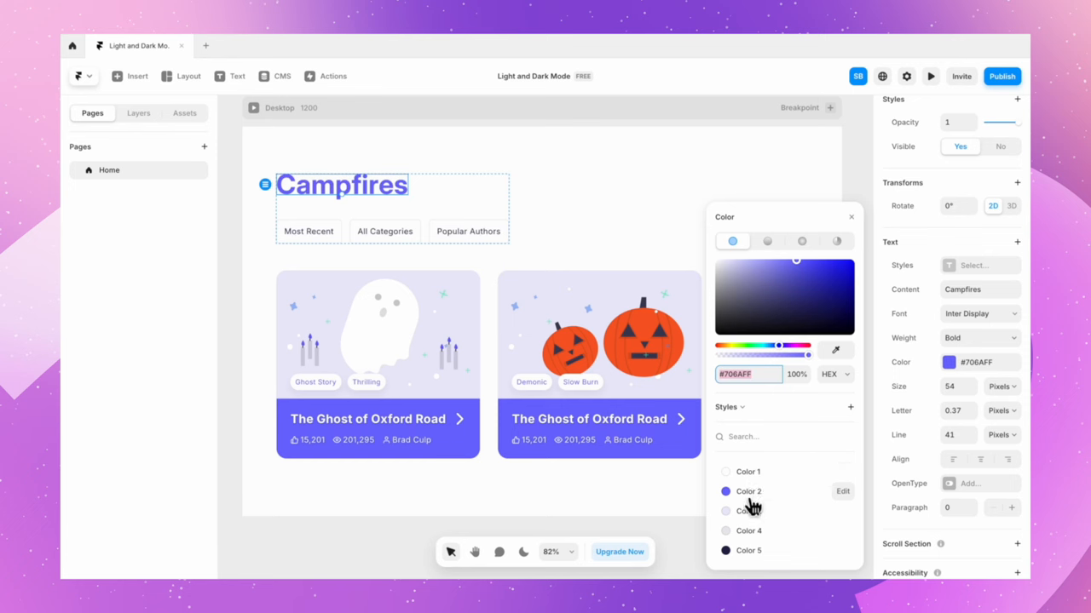
pyautogui.click(750, 493)
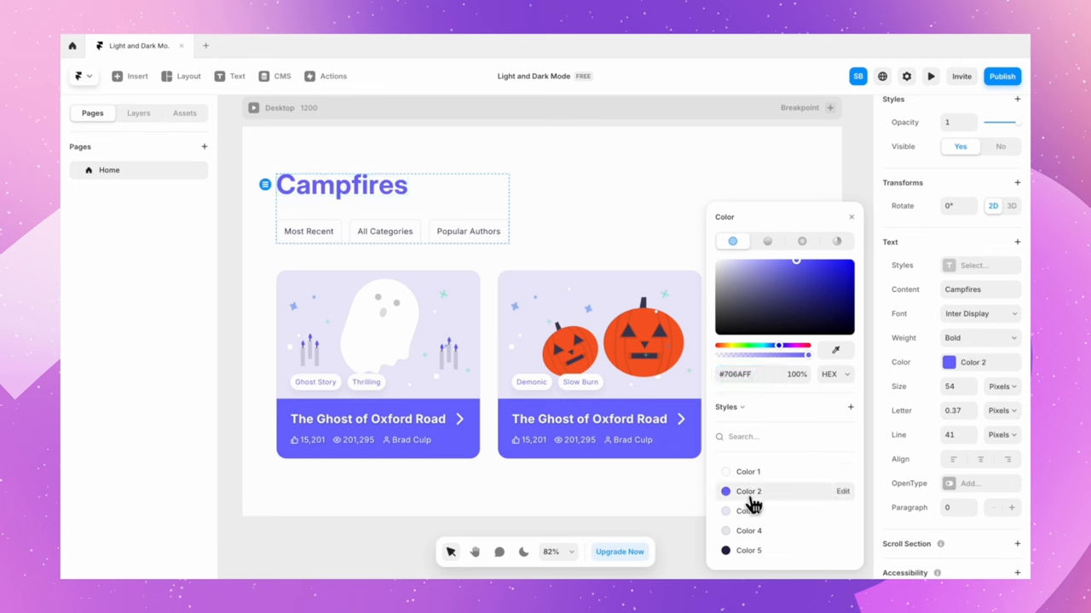
# Step: Give the Most Recent, All Categories and Popular Authors buttons Color 5 text
pyautogui.click(328, 237)
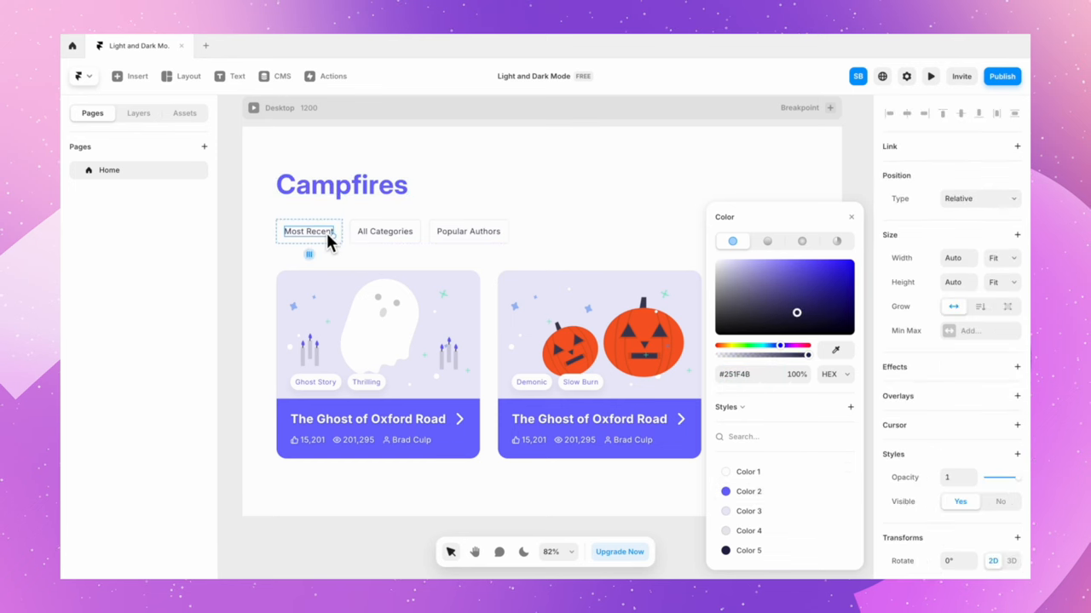
pyautogui.keyDown('shift'); pyautogui.click(388, 237); pyautogui.keyUp('shift')
pyautogui.keyDown('shift'); pyautogui.click(469, 237); pyautogui.keyUp('shift')
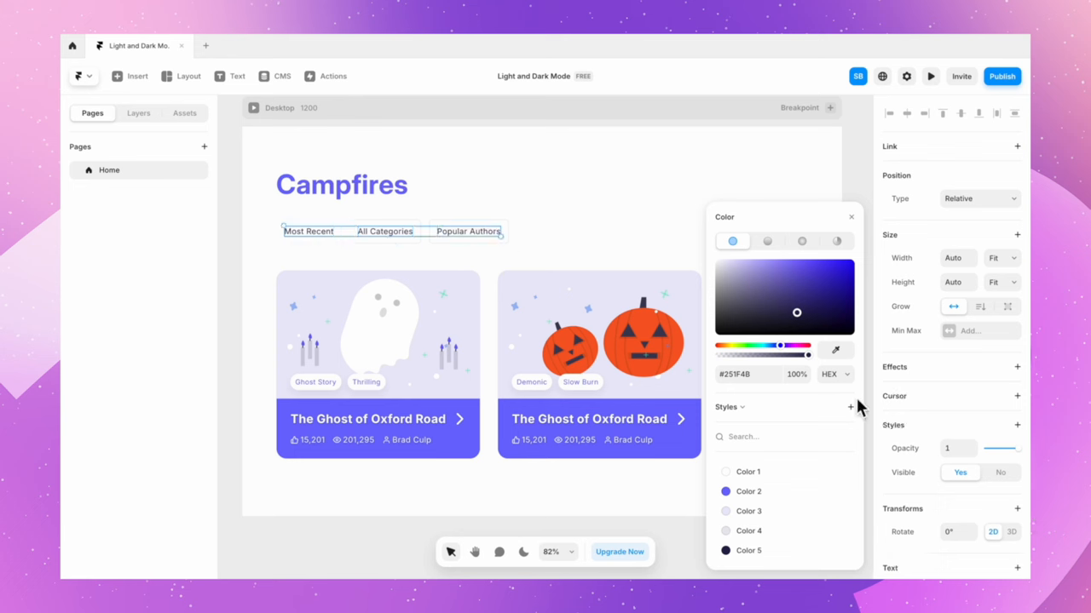
pyautogui.click(751, 554)
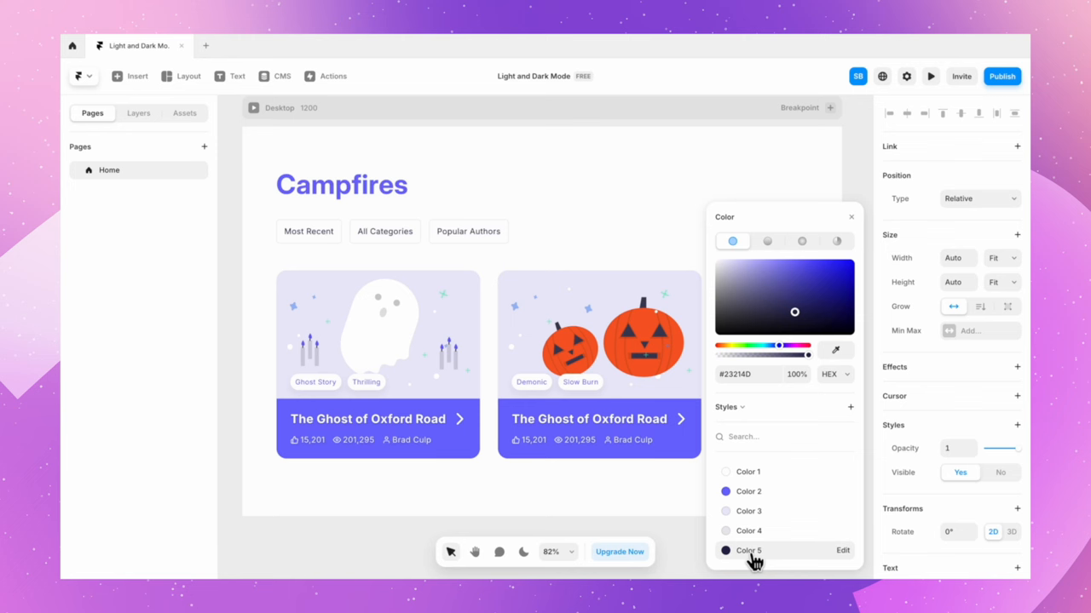
# Step: Set the filter button group's border colour to the Color 4 style
pyautogui.click(339, 226)
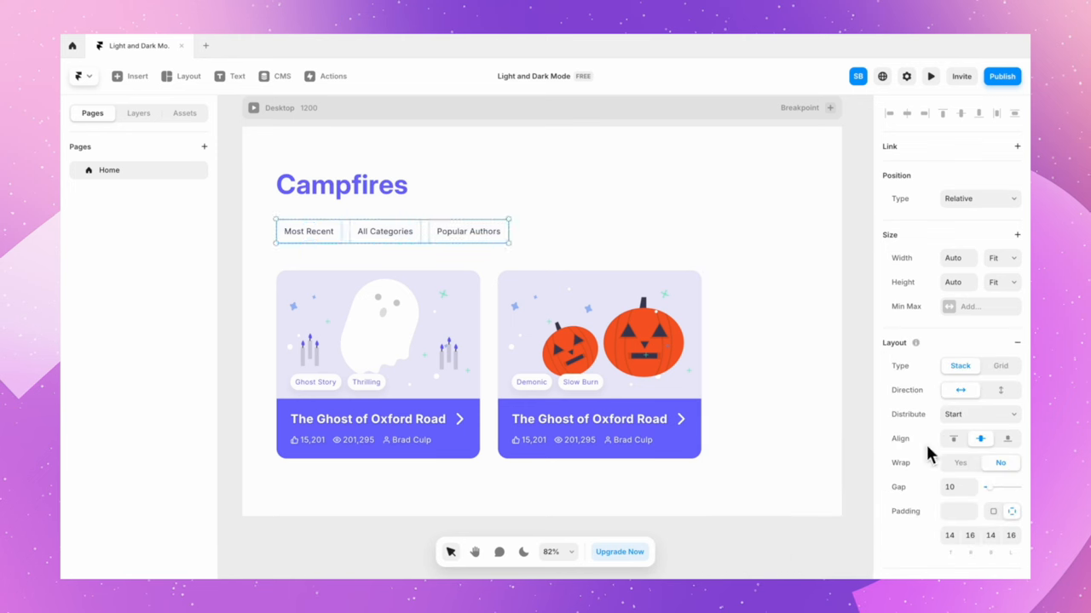
pyautogui.scroll(-1, 927, 451)
pyautogui.scroll(-2, 927, 452)
pyautogui.scroll(-2, 927, 451)
pyautogui.scroll(-1, 937, 417)
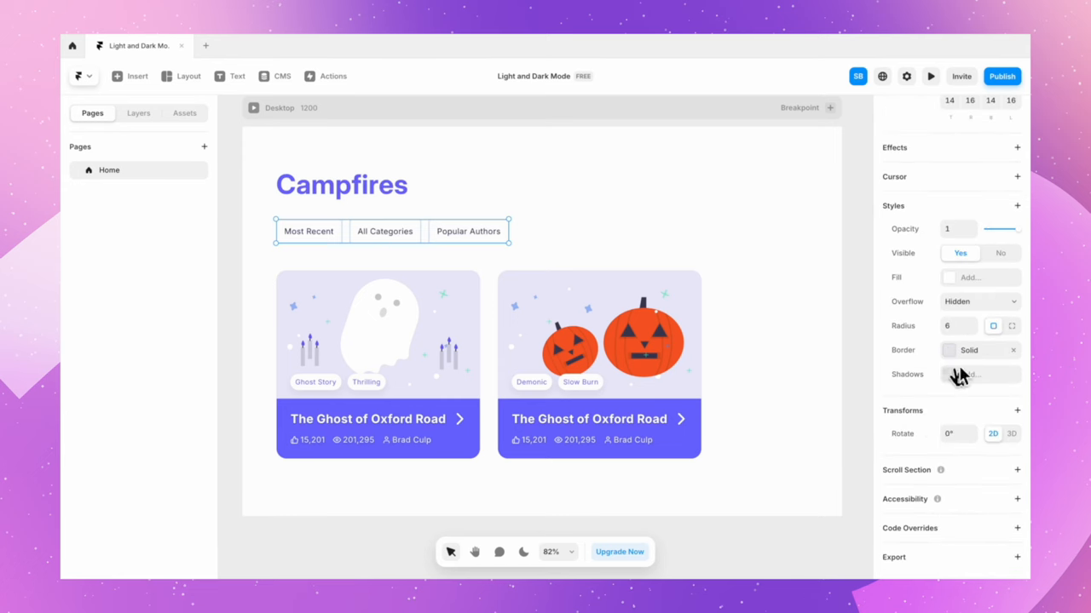
pyautogui.click(949, 351)
pyautogui.click(784, 385)
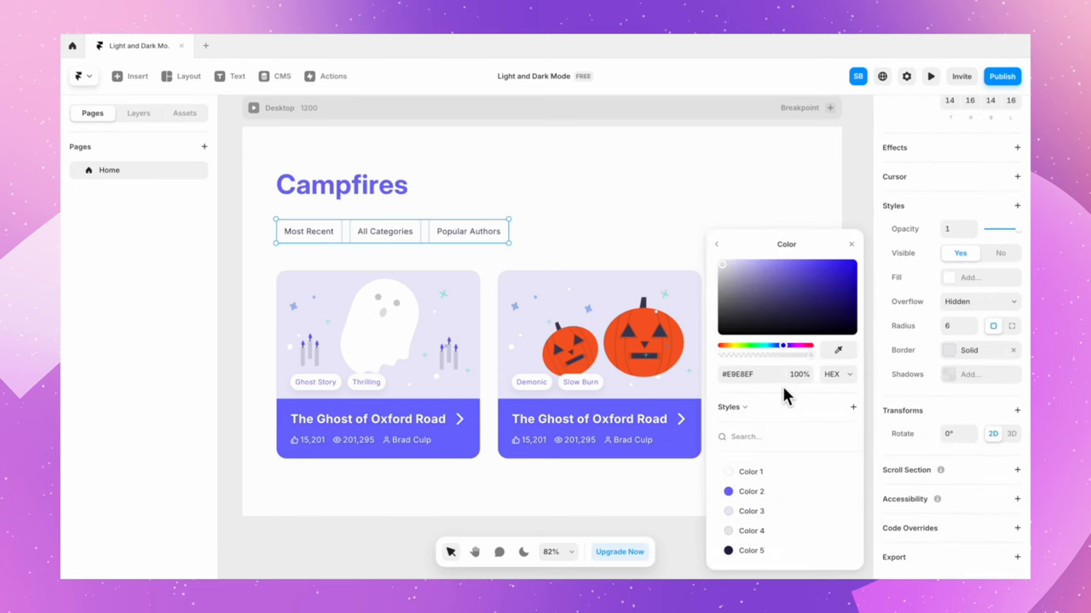
pyautogui.click(750, 533)
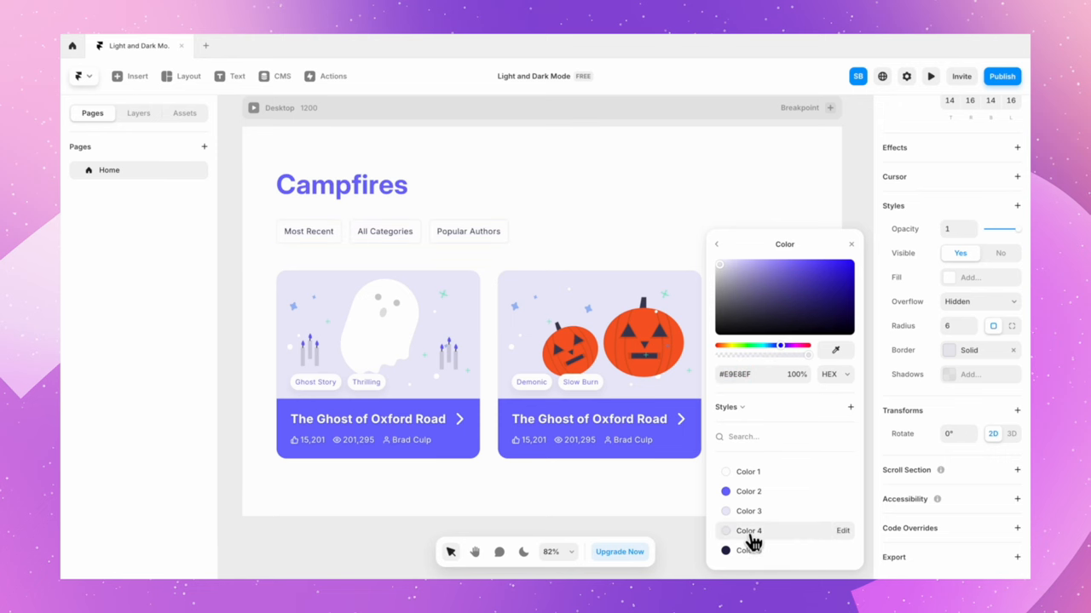
# Step: Fill both card image areas with the Color 3 style
pyautogui.click(450, 290)
pyautogui.keyDown('shift'); pyautogui.click(501, 273); pyautogui.keyUp('shift')
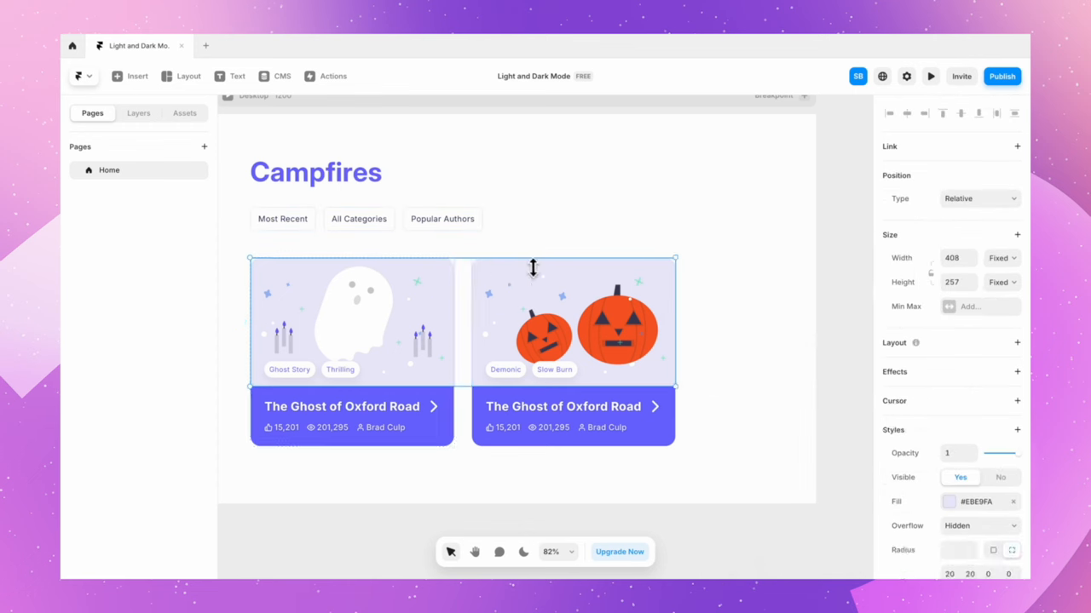
pyautogui.click(949, 501)
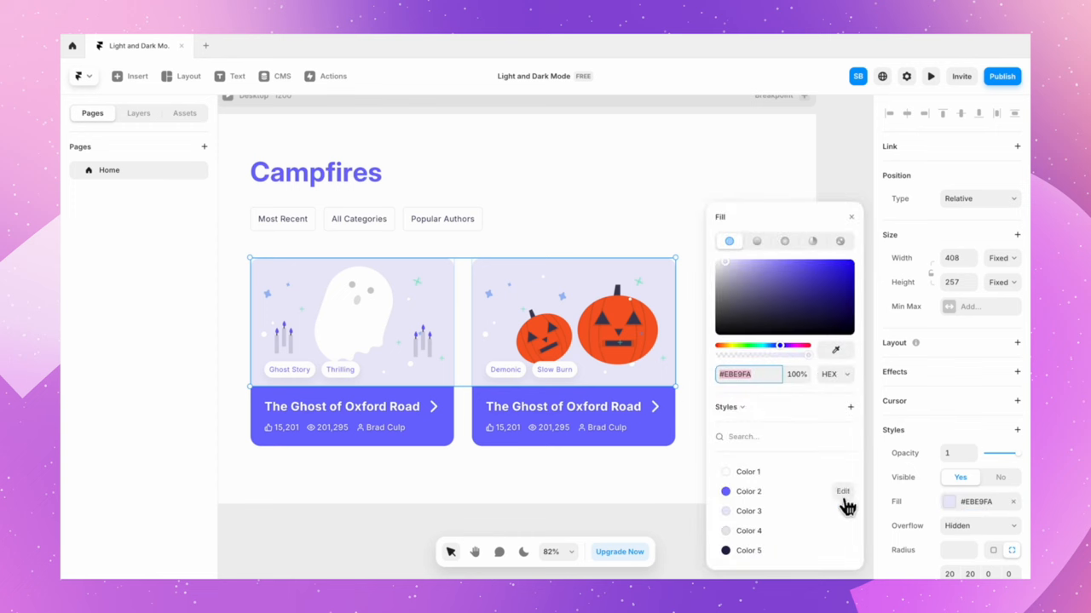
pyautogui.click(749, 511)
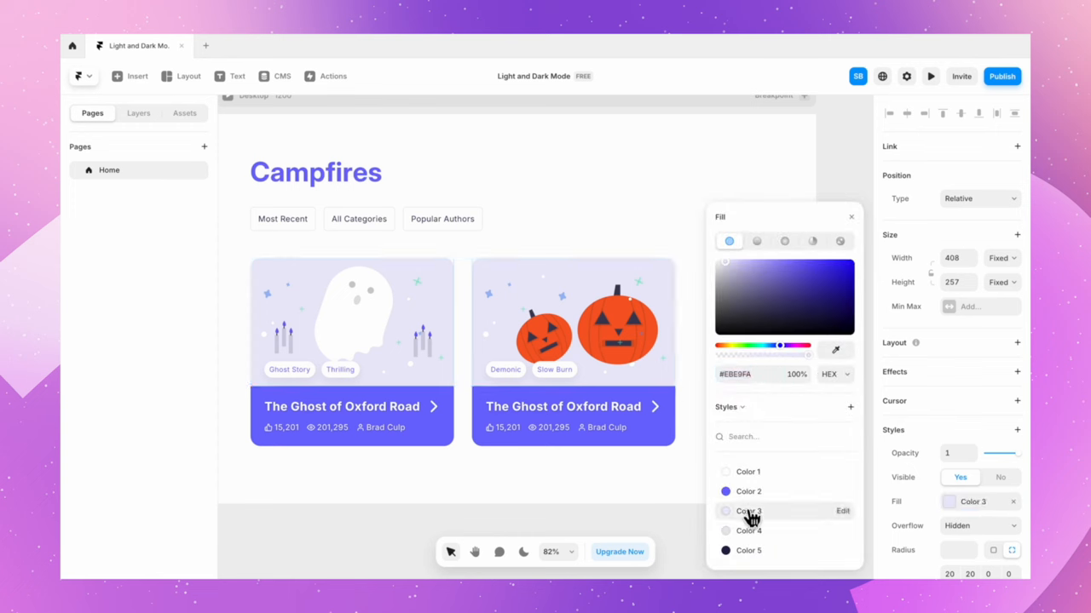
# Step: Give the Ghost Story and Thrilling tags Color 1 text and Color 1 backgrounds
pyautogui.click(445, 440)
pyautogui.click(358, 379)
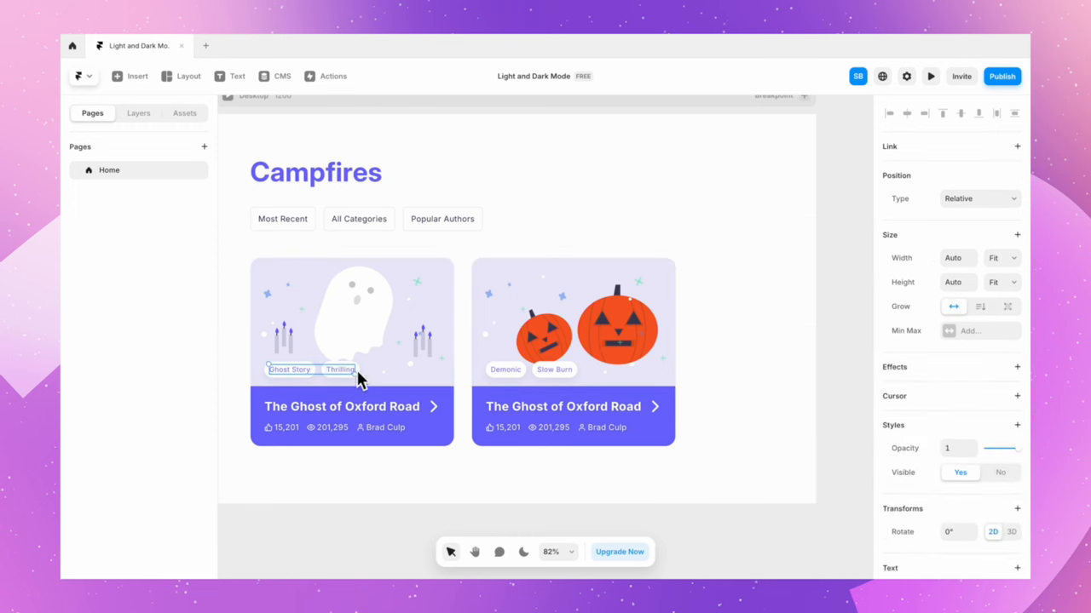
pyautogui.keyDown('shift'); pyautogui.click(522, 371); pyautogui.keyUp('shift')
pyautogui.scroll(-5, 932, 468)
pyautogui.click(963, 511)
pyautogui.click(741, 489)
pyautogui.click(554, 375)
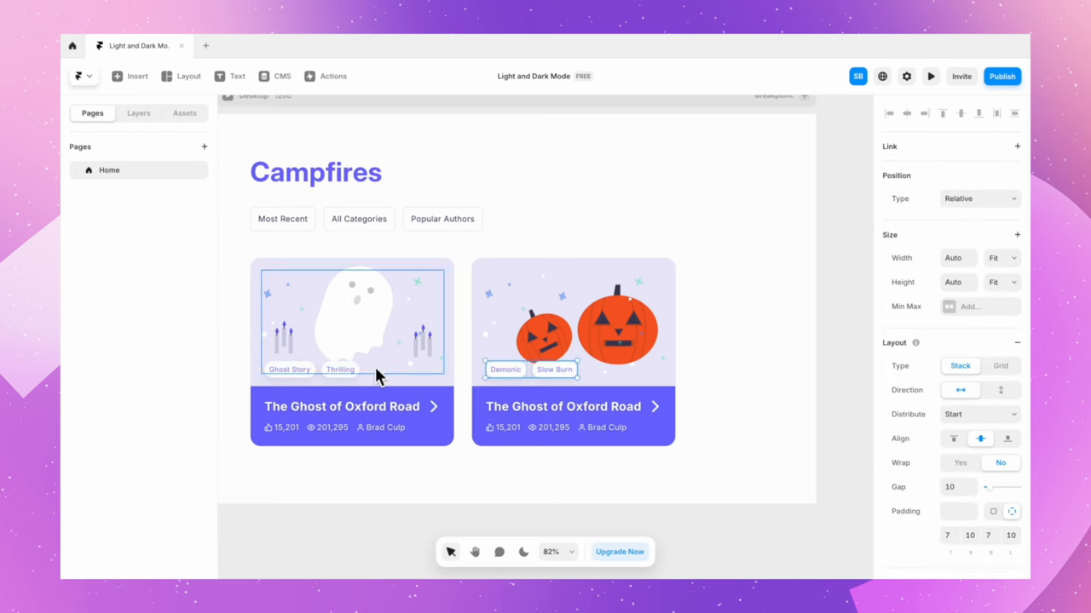
pyautogui.keyDown('shift'); pyautogui.click(376, 370); pyautogui.keyUp('shift')
pyautogui.scroll(-3, 961, 495)
pyautogui.scroll(-1, 955, 389)
pyautogui.click(963, 387)
pyautogui.click(749, 473)
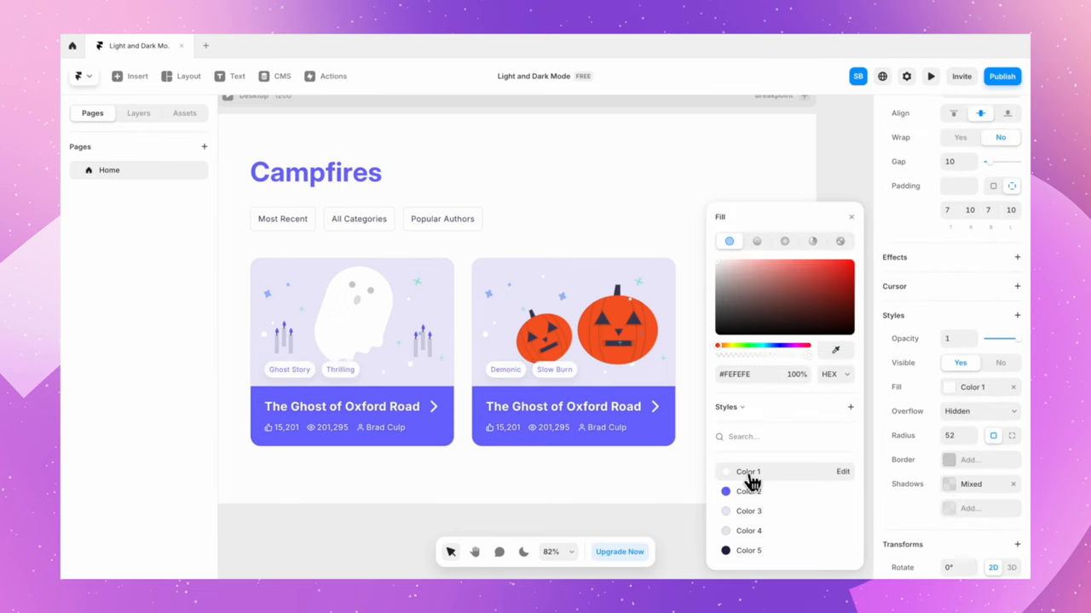
# Step: Set the second card's title colour to the Color 1 style
pyautogui.click(566, 485)
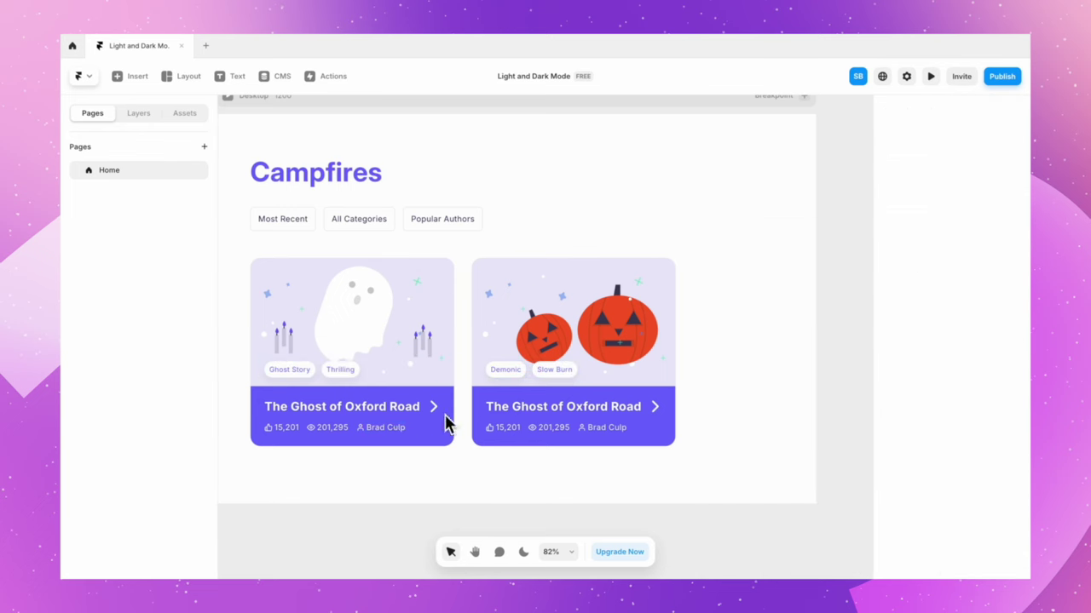
pyautogui.click(633, 407)
pyautogui.scroll(-5, 962, 426)
pyautogui.click(963, 444)
pyautogui.click(743, 480)
# Step: Fill the Desktop frame's background with the Color 1 style
pyautogui.click(819, 265)
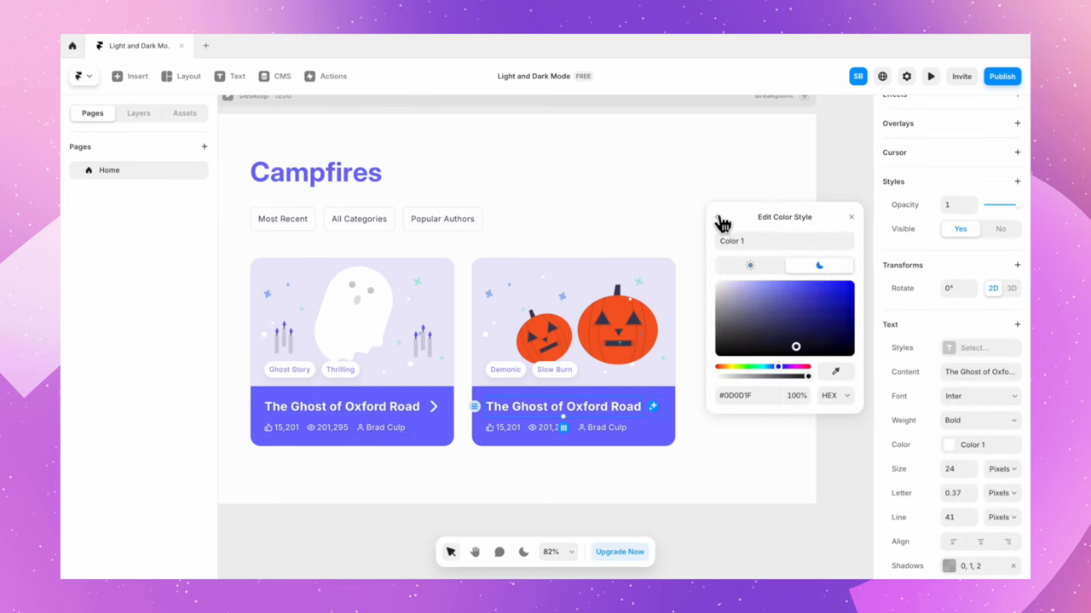
pyautogui.click(665, 219)
pyautogui.click(351, 125)
pyautogui.click(963, 364)
pyautogui.click(759, 473)
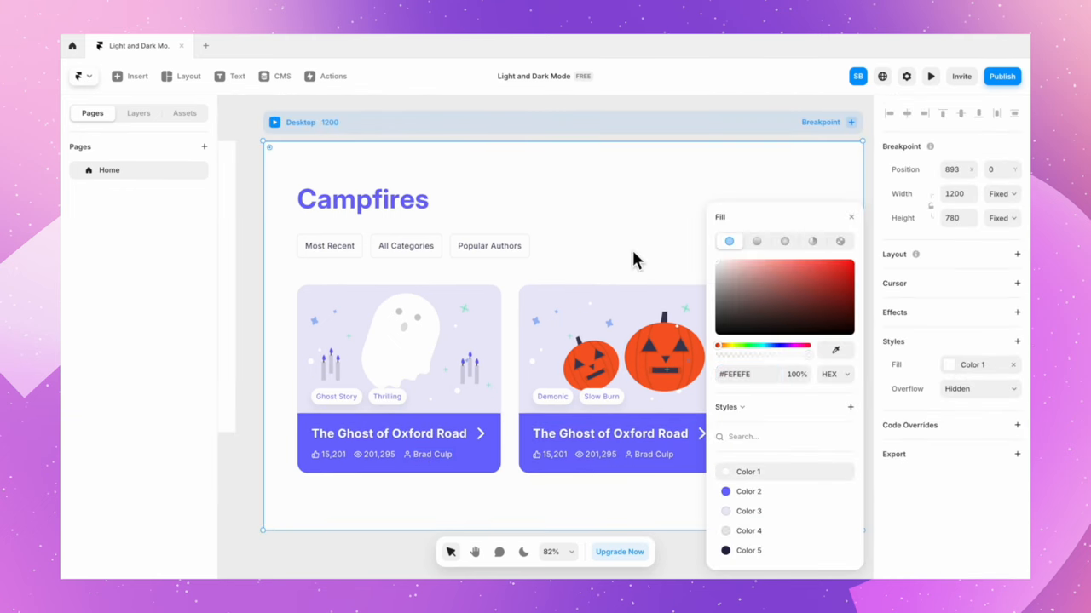
pyautogui.press('Escape')
pyautogui.hscroll(1, 801, 251)
pyautogui.scroll(-1, 855, 303)
pyautogui.click(475, 433)
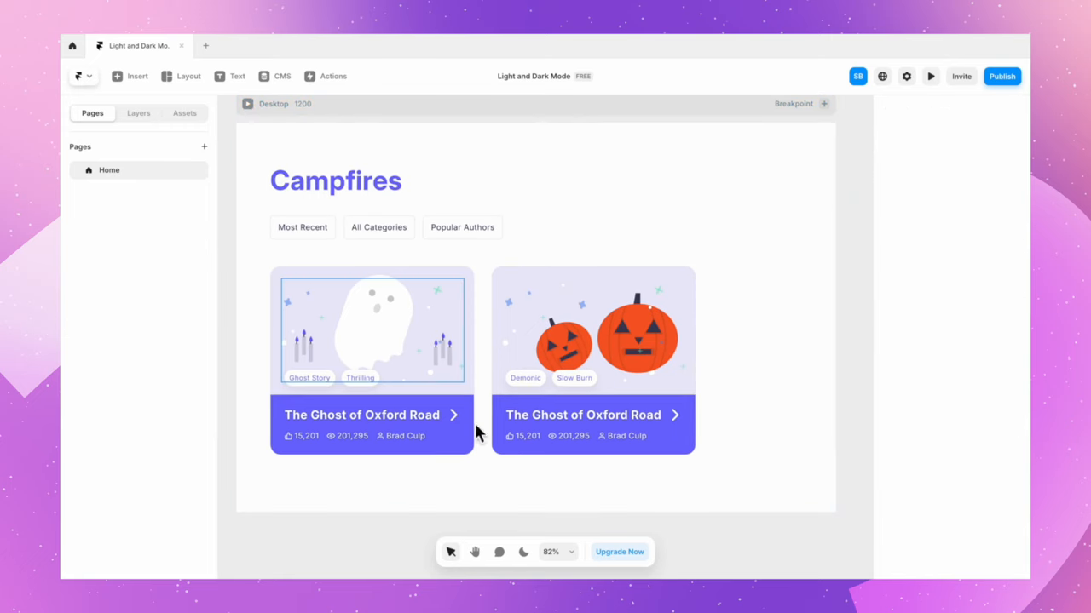
pyautogui.click(525, 554)
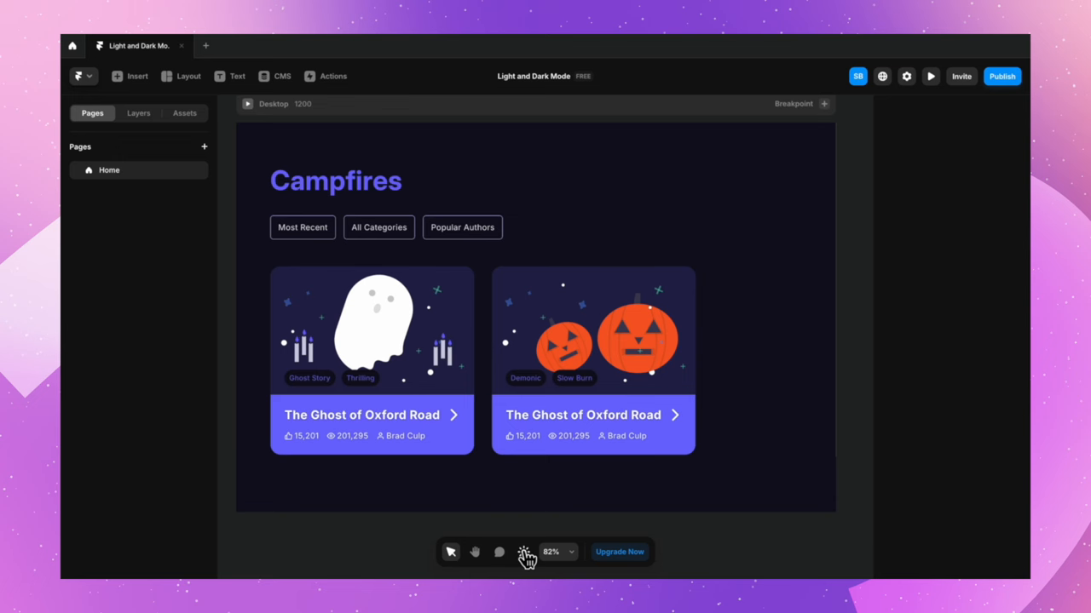
pyautogui.click(525, 554)
pyautogui.click(525, 553)
pyautogui.click(525, 554)
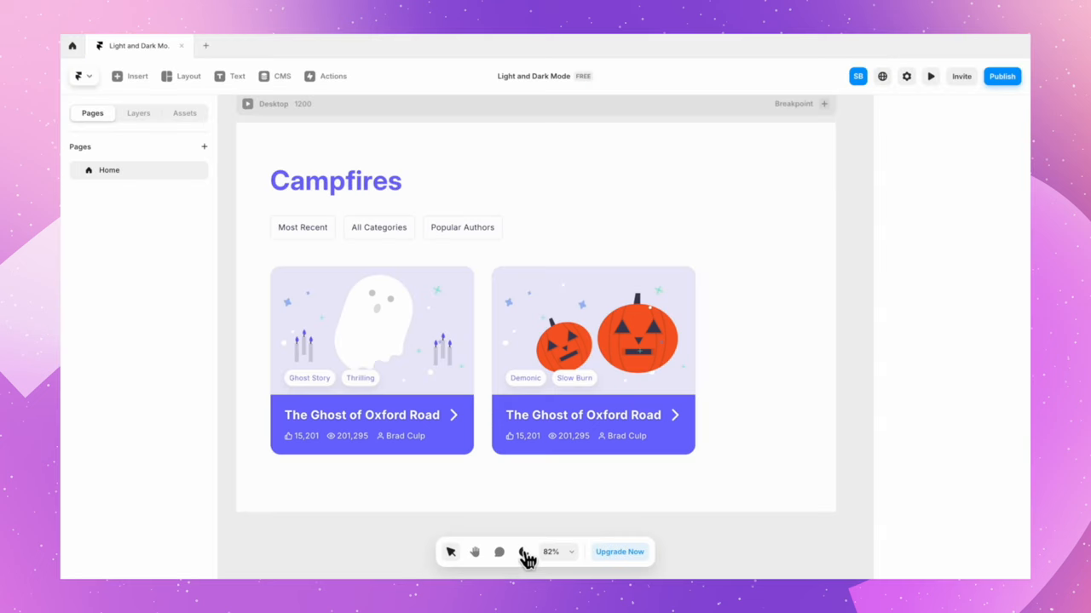